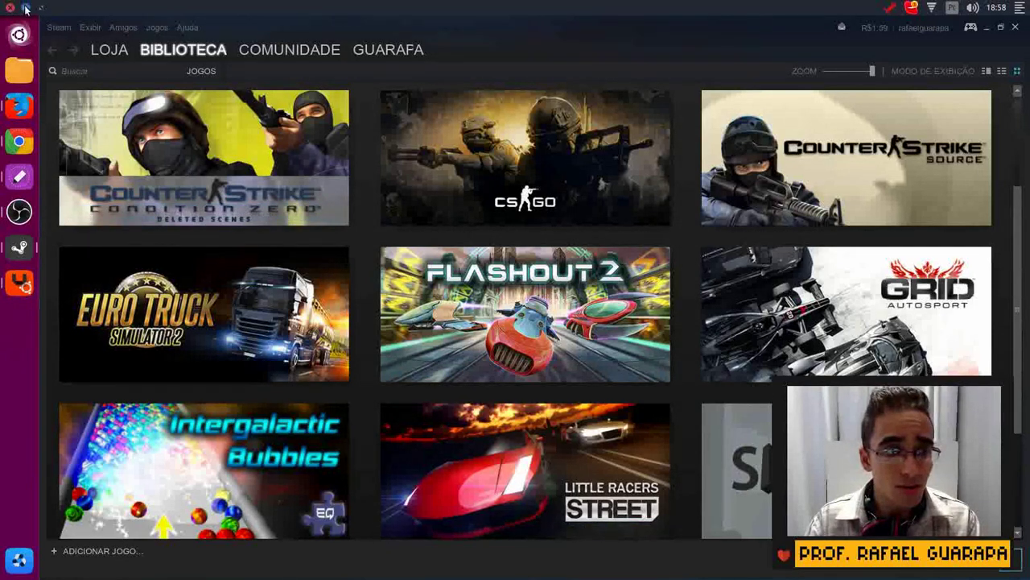
# Minimize the game library, search the Ubuntu Software Center for "play on linux" and "wine", and select the PlayOnLinux entry
pyautogui.click(25, 8)
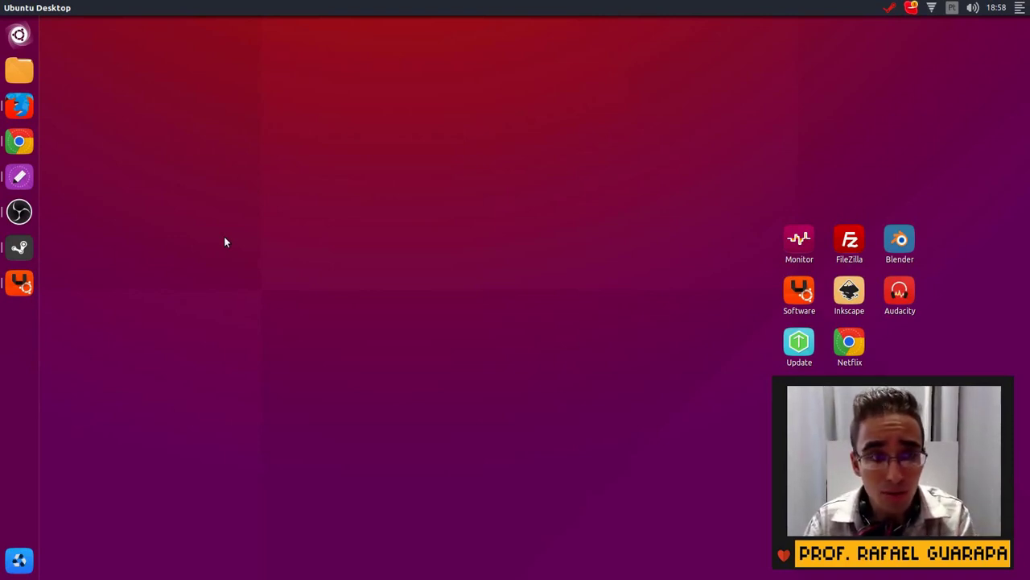
pyautogui.click(21, 285)
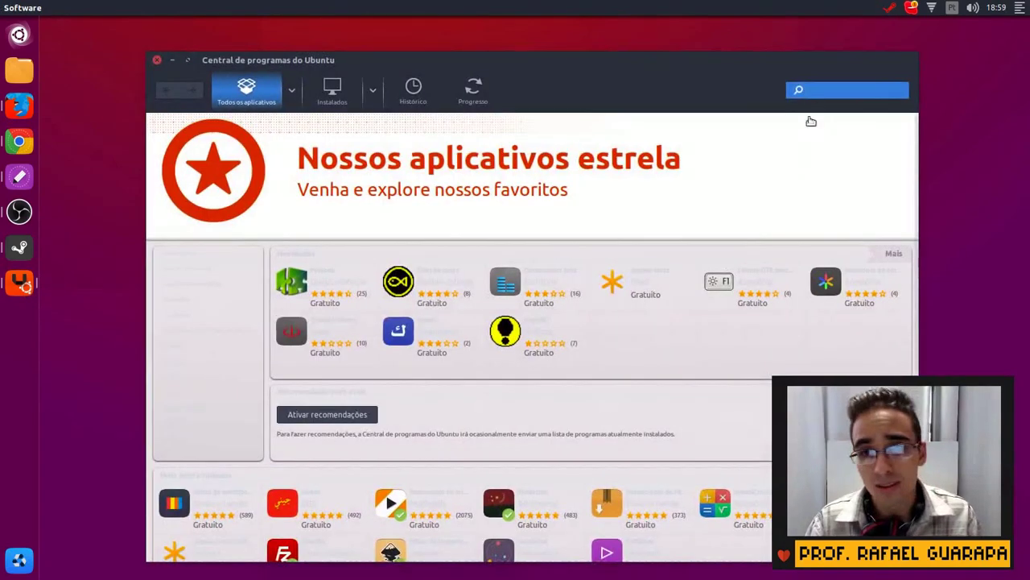
pyautogui.write('play on linux')
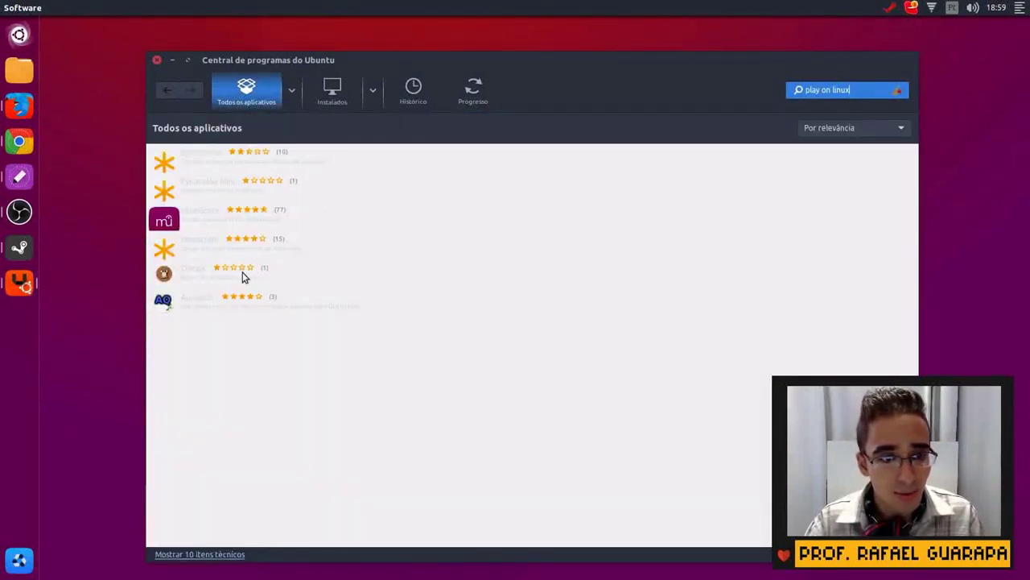
pyautogui.hotkey('ctrl', 'a')
pyautogui.write('wine')
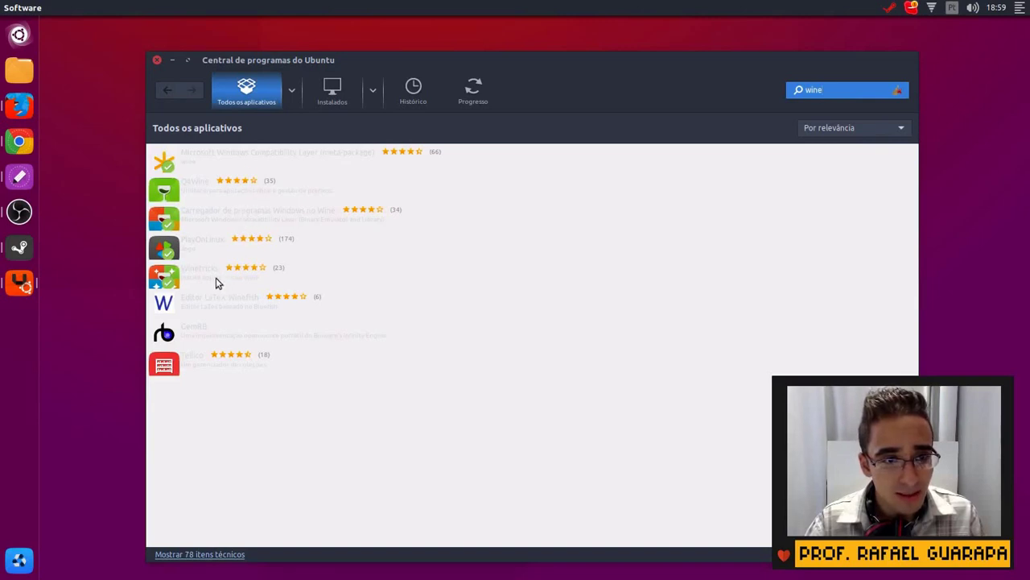
pyautogui.click(203, 251)
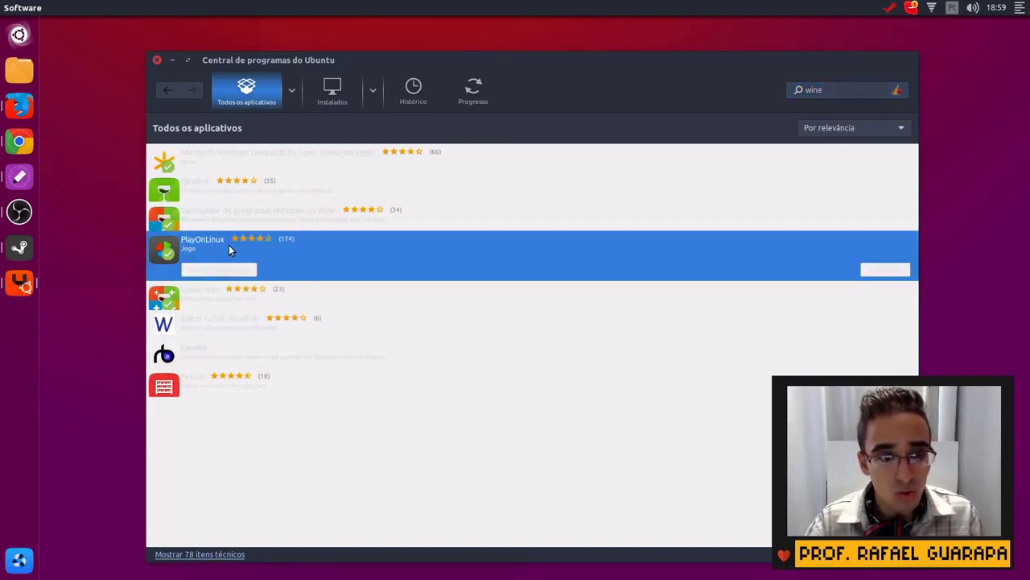
# Search the software catalogue for "playonlinux", select its entry to check it, and close the software center
pyautogui.click(845, 88)
pyautogui.write('playonlinux')
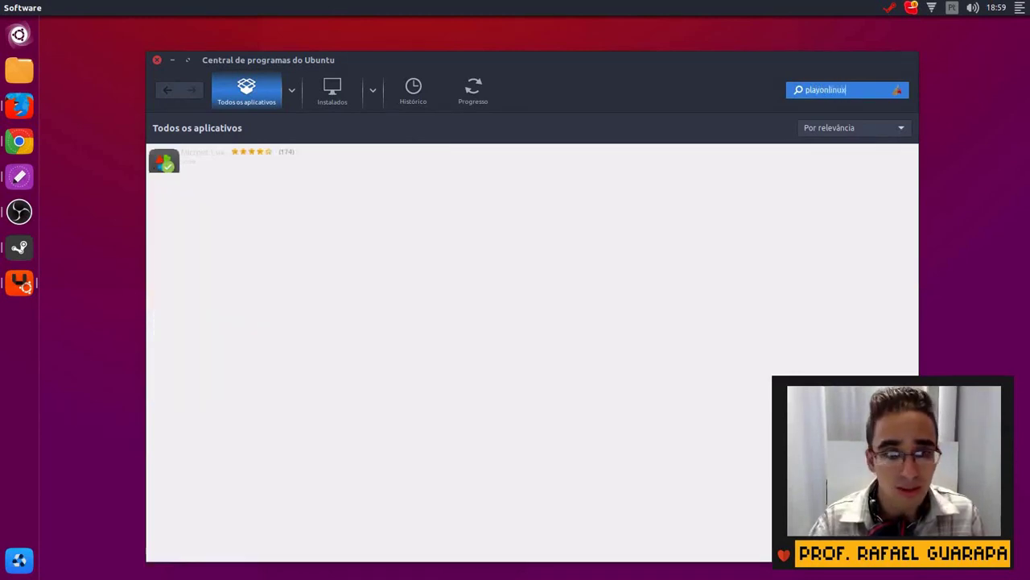
pyautogui.click(232, 169)
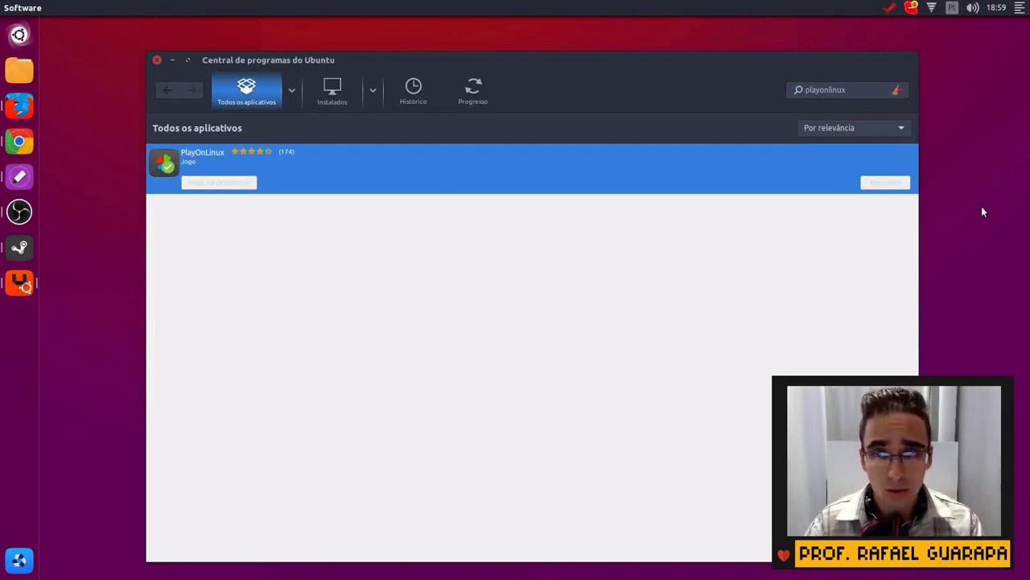
pyautogui.click(158, 59)
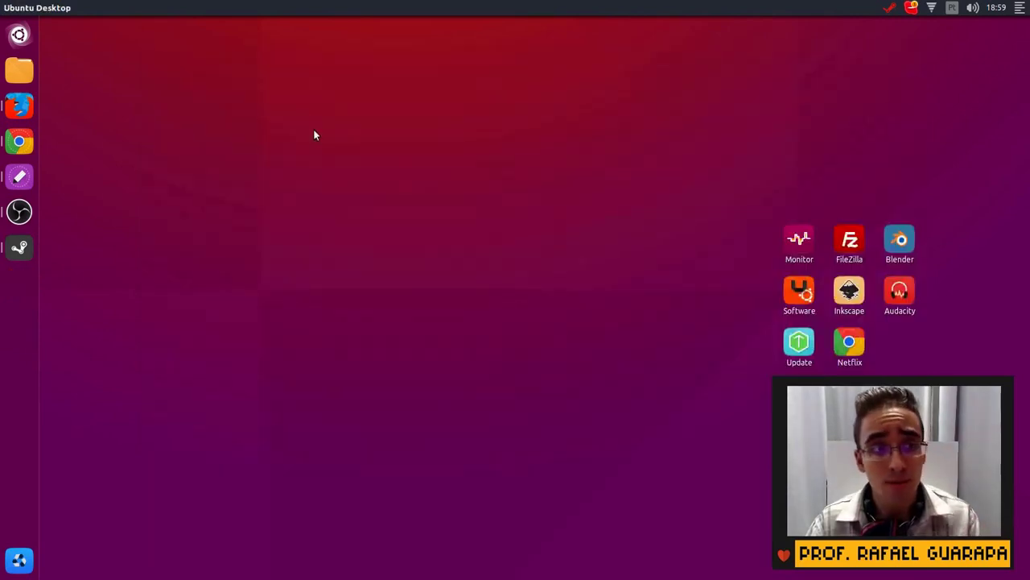
# Find PlayOnLinux with an application search for "playonlinux", launch it, and shorten its main window
pyautogui.press('super')
pyautogui.write('play')
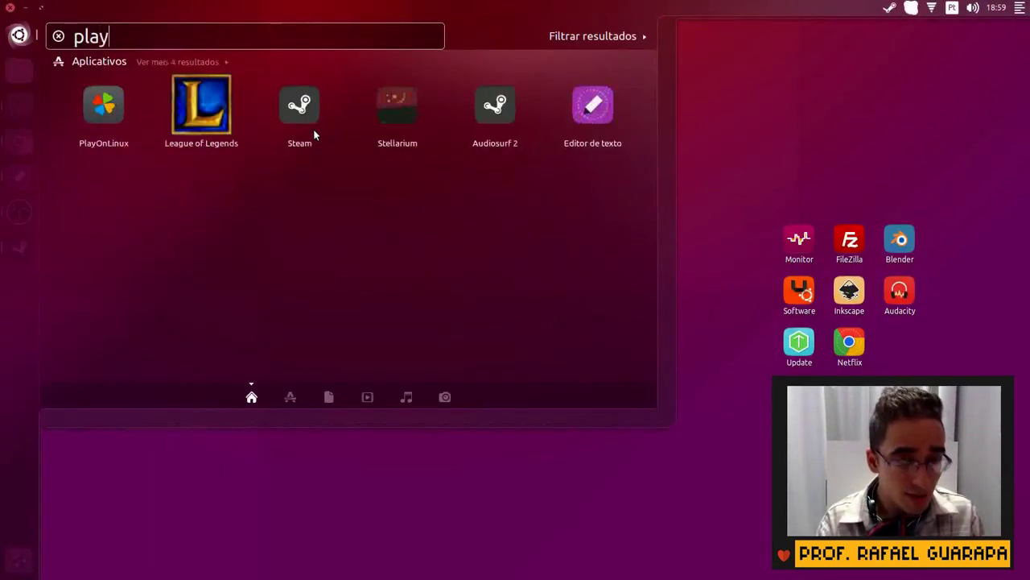
pyautogui.write('onlinux')
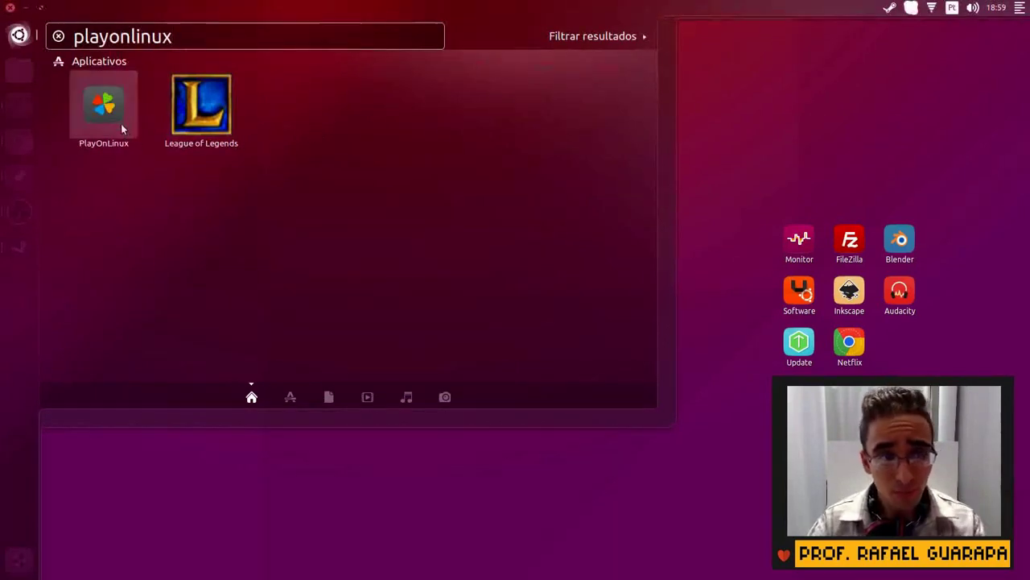
pyautogui.click(123, 124)
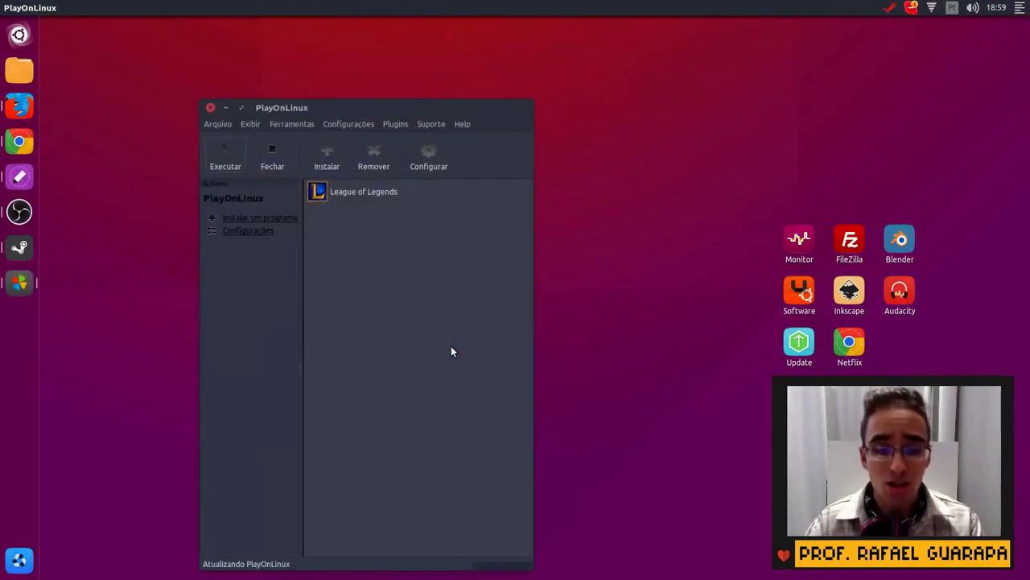
pyautogui.moveTo(409, 566); pyautogui.dragTo(404, 380)
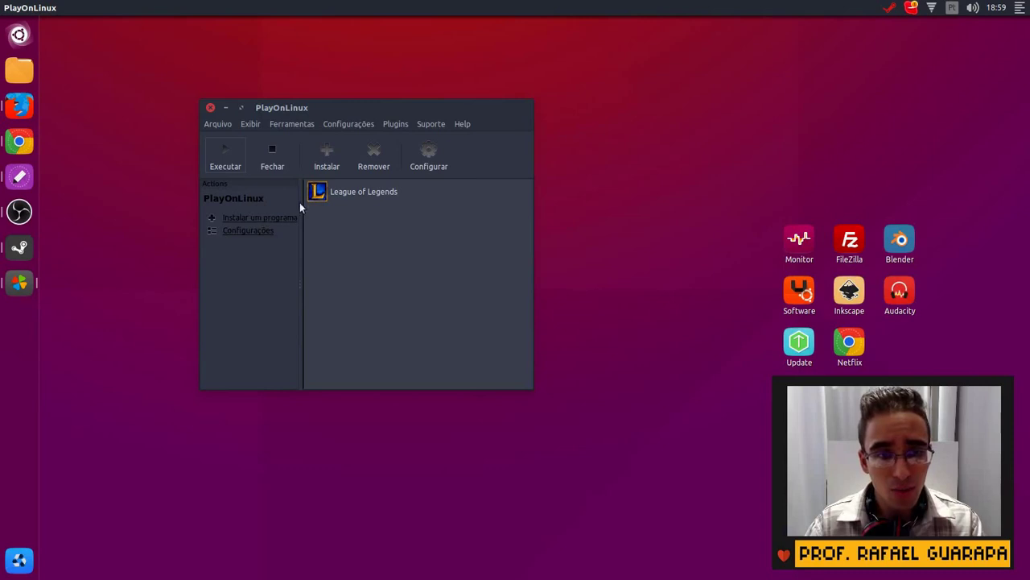
# Open PlayOnLinux's program installation catalogue and browse the Desenvolvimento, Educação and Jogos categories
pyautogui.click(319, 164)
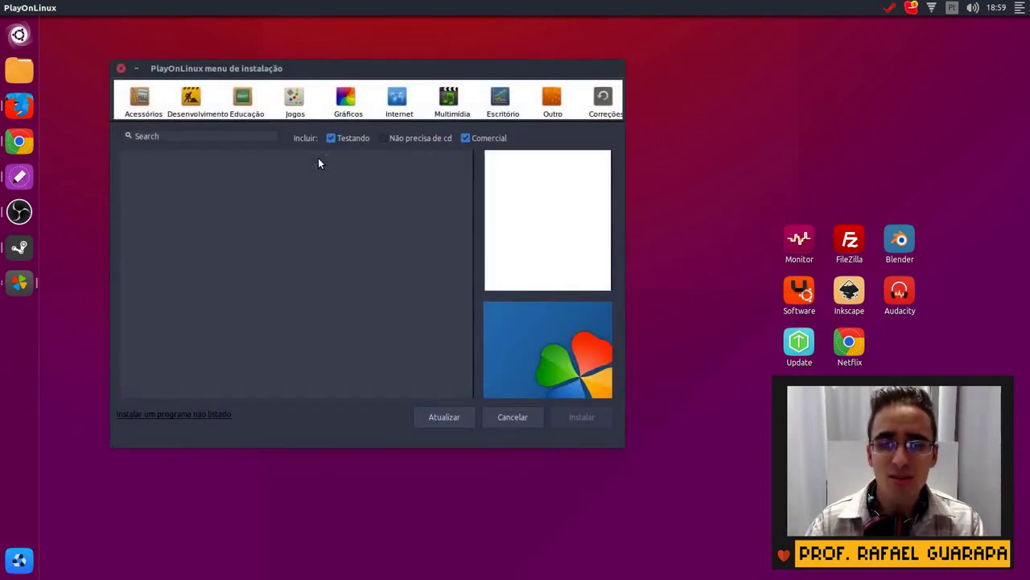
pyautogui.click(192, 103)
pyautogui.click(244, 101)
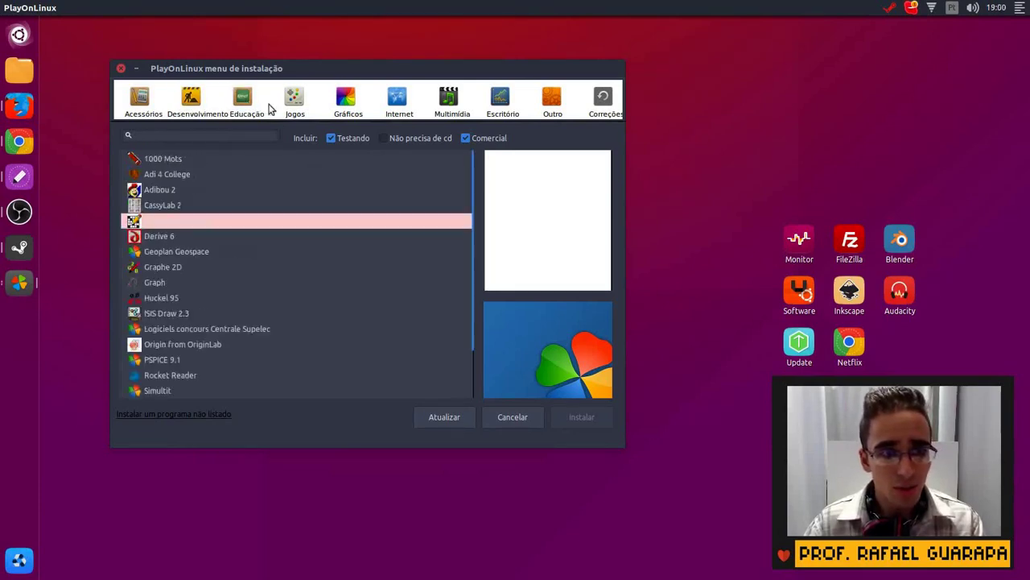
pyautogui.click(290, 108)
pyautogui.scroll(-5, 240, 329)
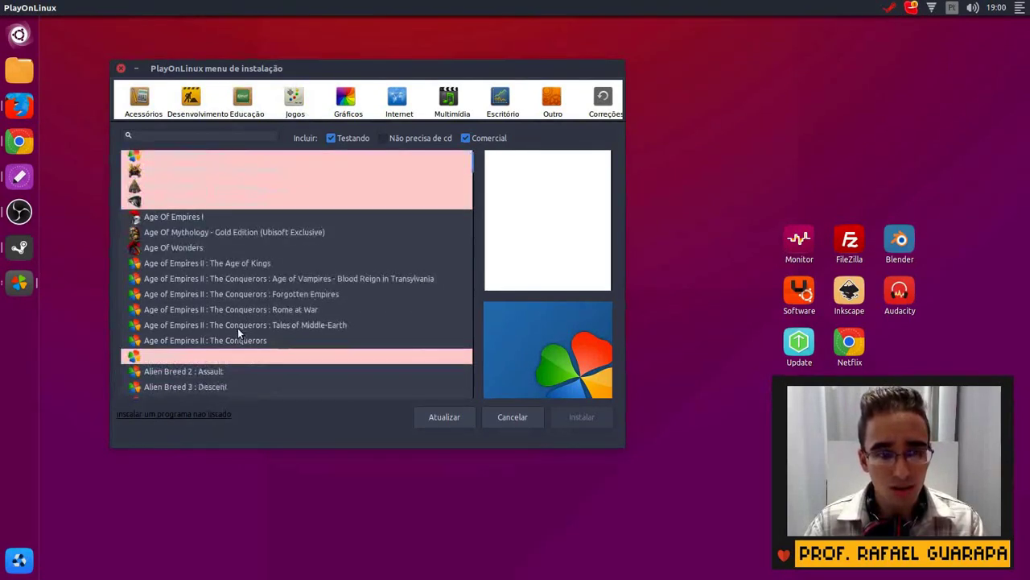
pyautogui.scroll(-10, 242, 330)
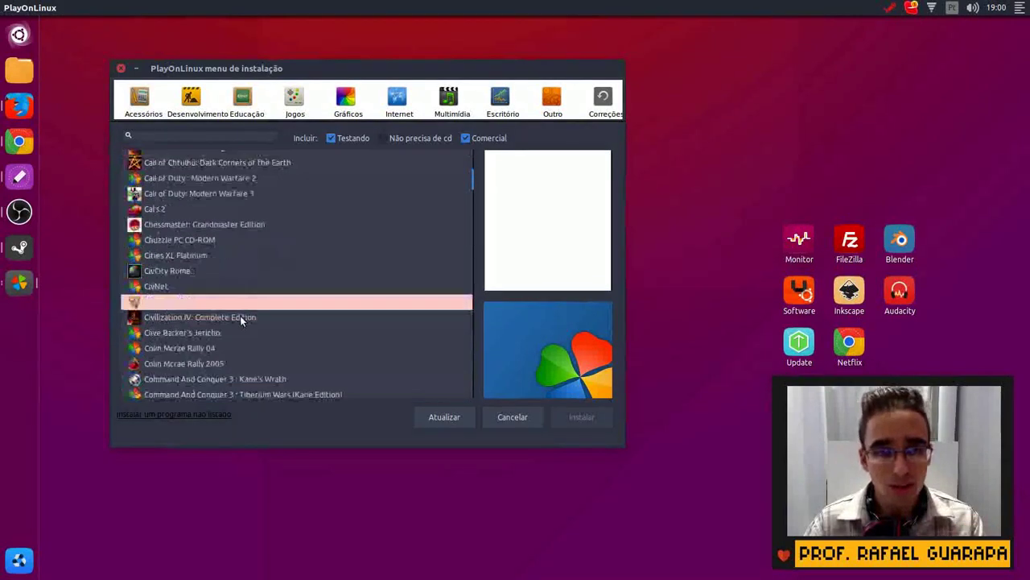
pyautogui.scroll(12, 240, 320)
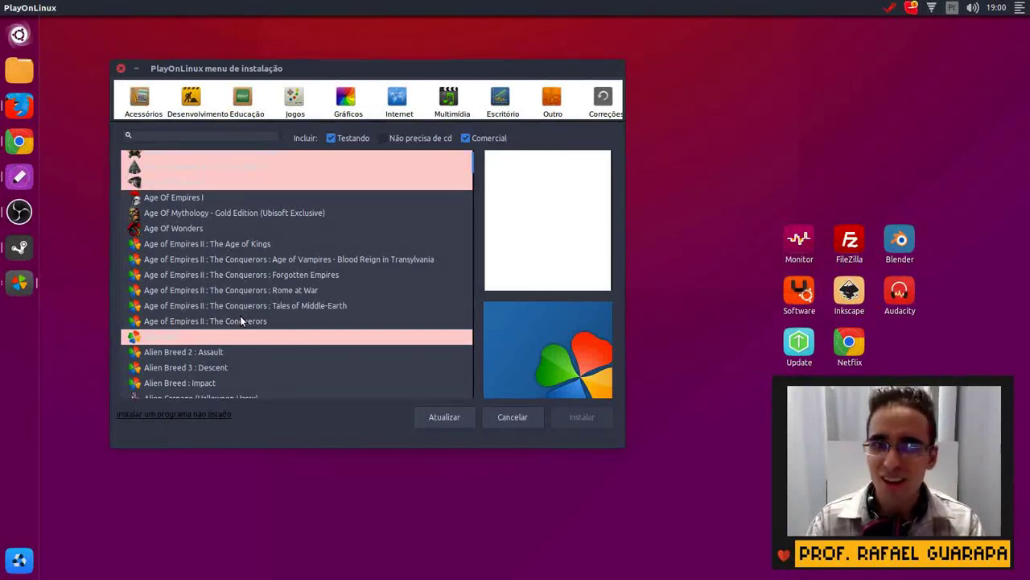
pyautogui.scroll(3, 265, 282)
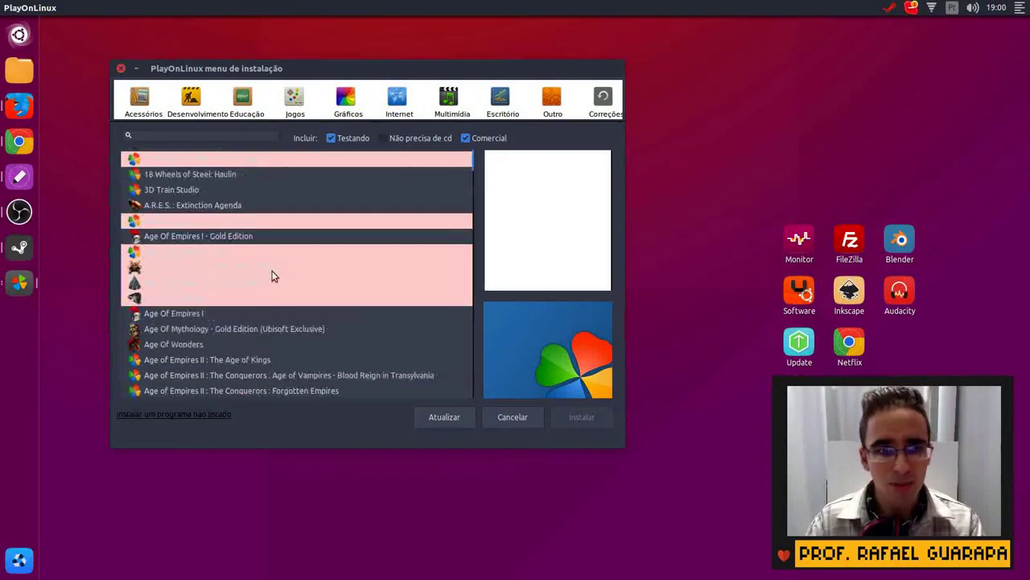
# Search the installation catalogue for "steam", select Steam, and start its installation through the PlayOnLinux wizard
pyautogui.click(191, 136)
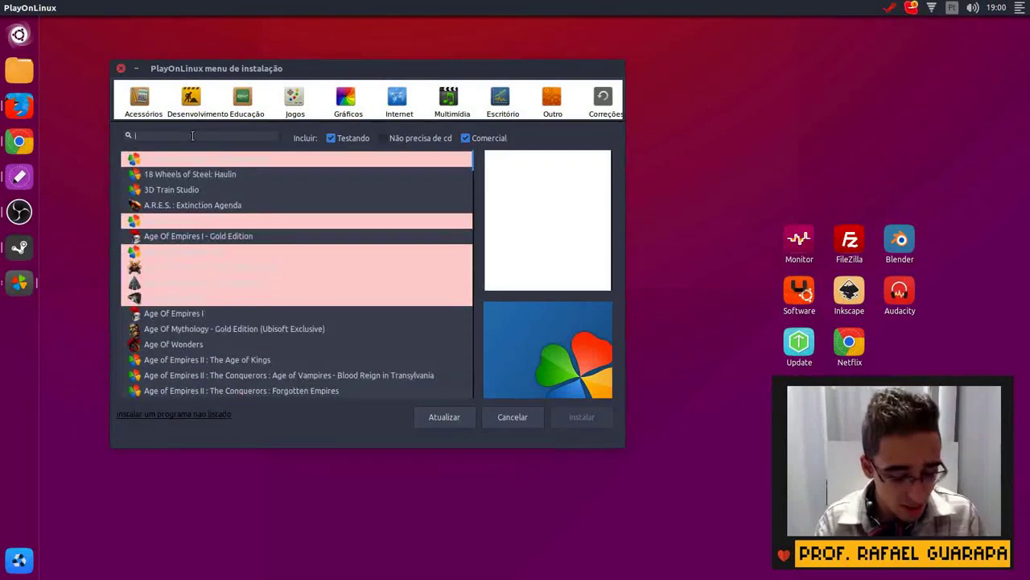
pyautogui.write('steam')
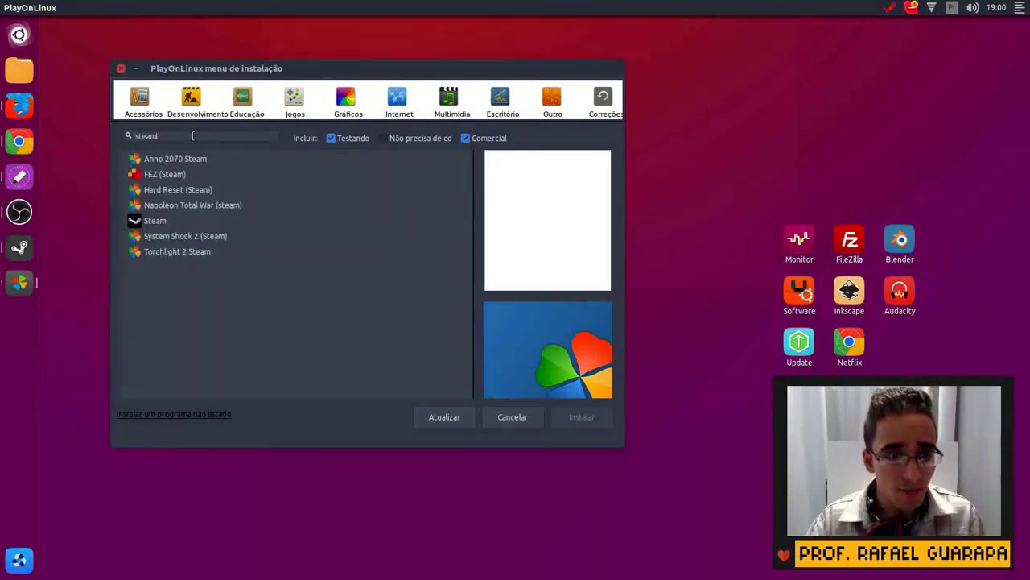
pyautogui.click(156, 220)
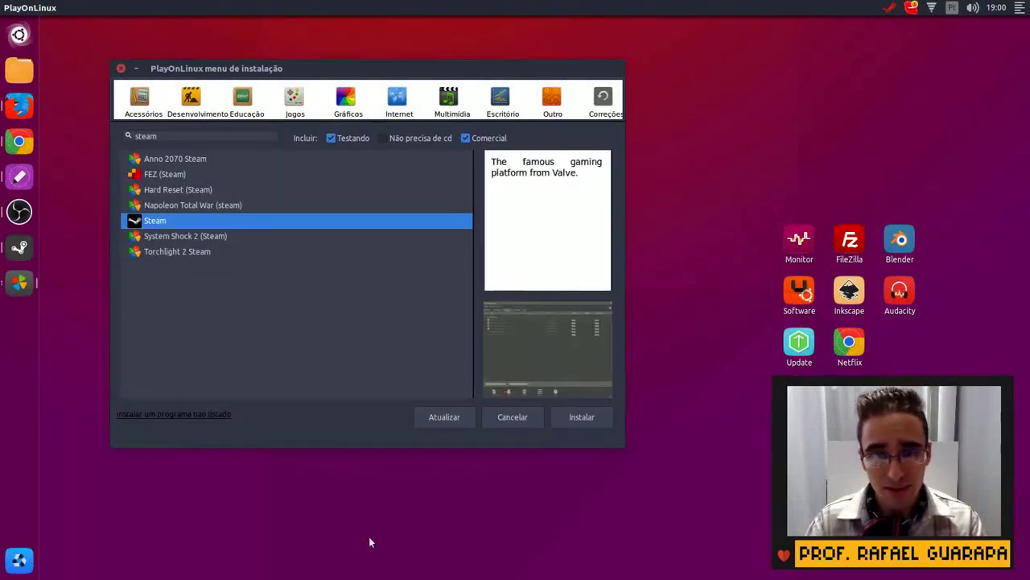
pyautogui.click(582, 416)
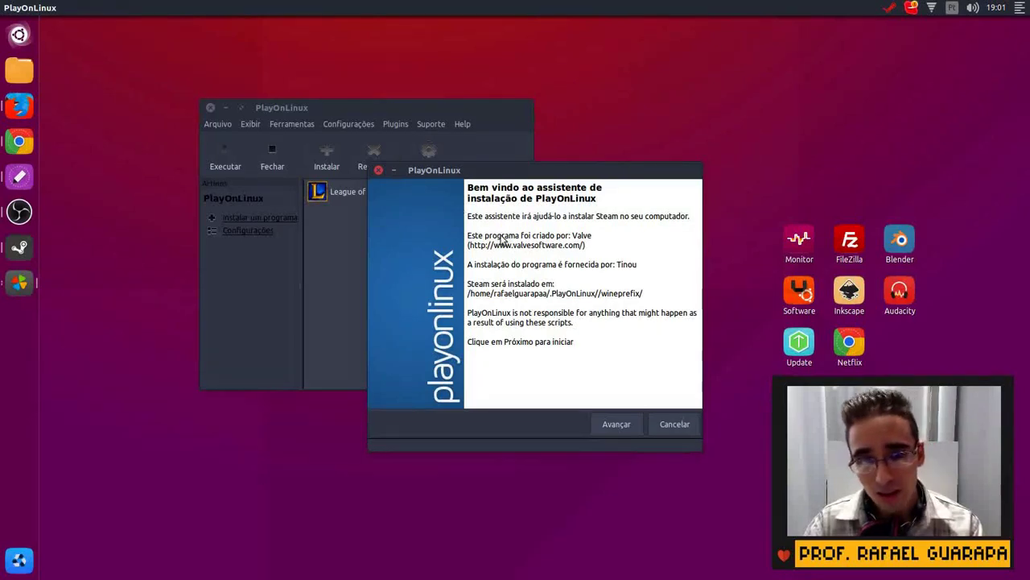
pyautogui.click(629, 426)
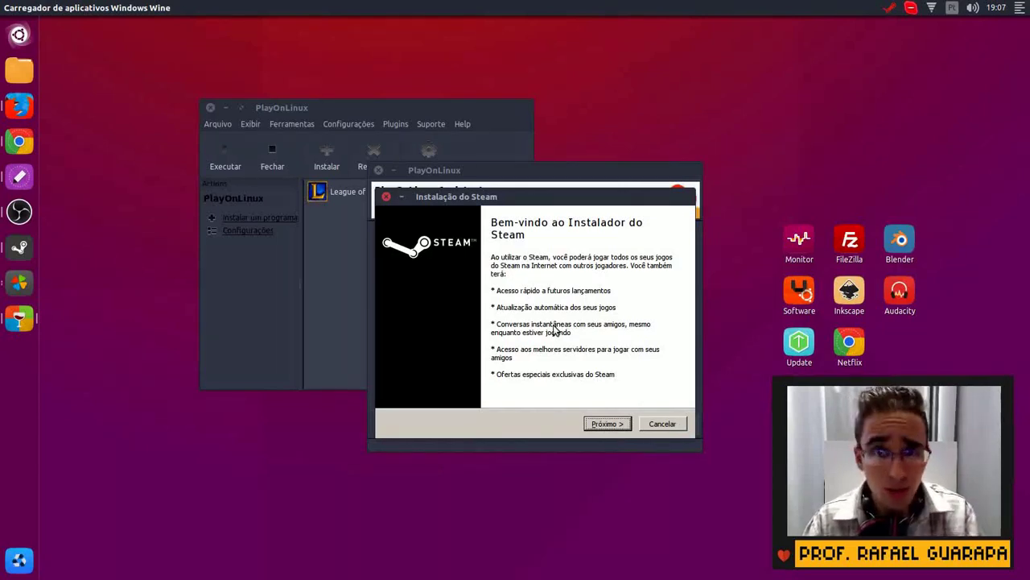
# Accept the Steam licence agreement, keep Português-Brasil as the language, and install Steam into C:\Program Files\Steam
pyautogui.click(608, 425)
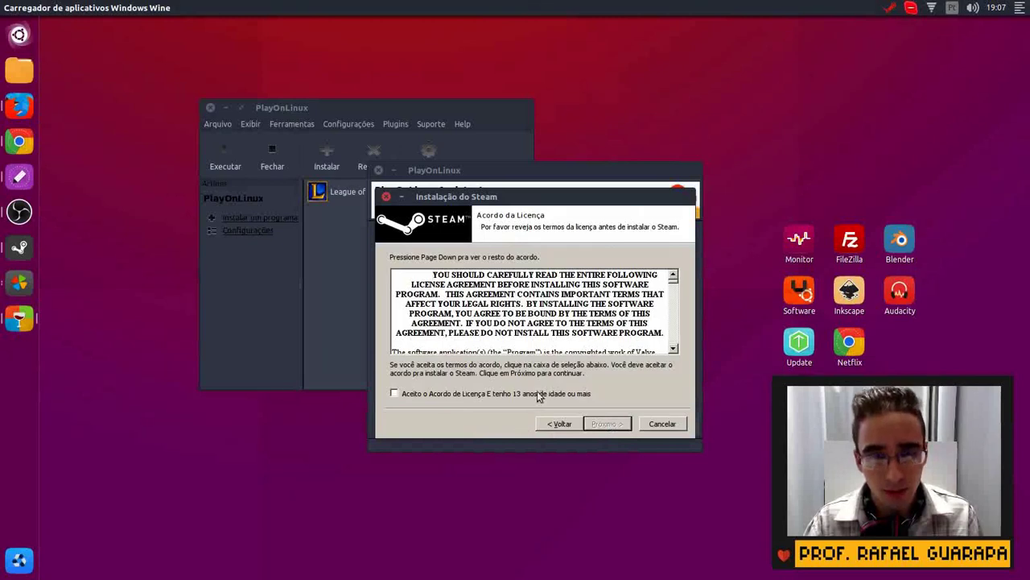
pyautogui.click(475, 393)
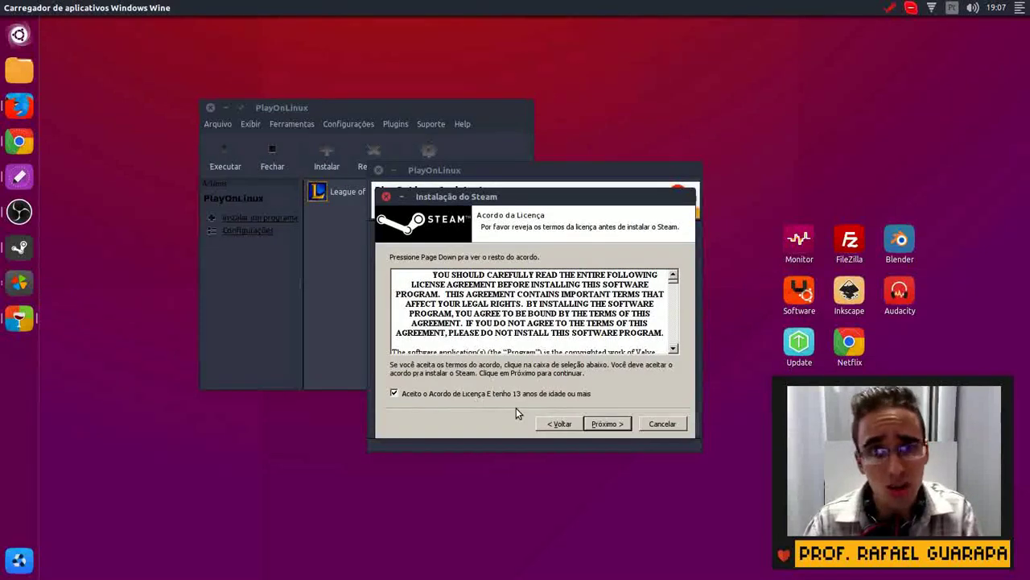
pyautogui.click(601, 423)
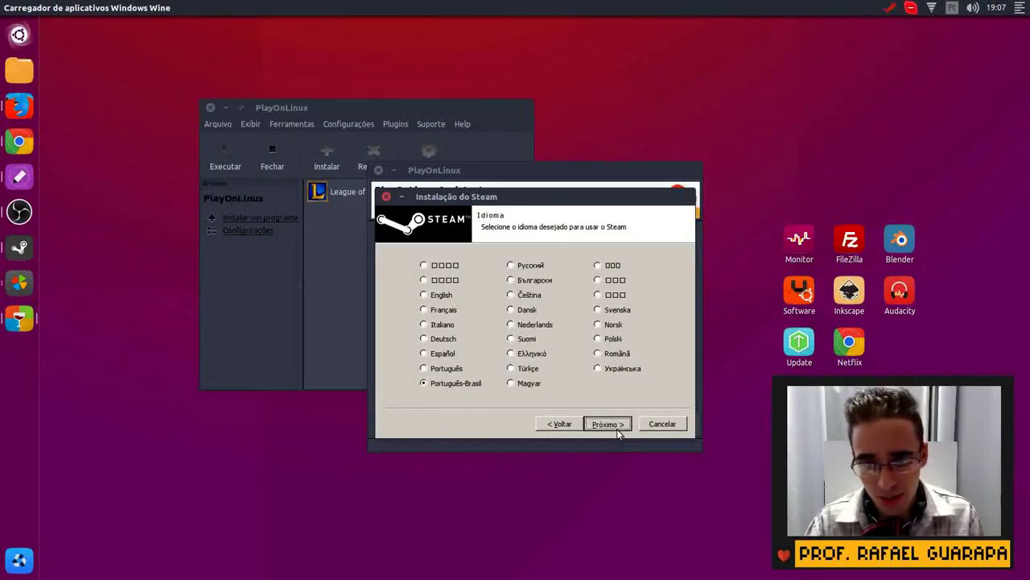
pyautogui.click(617, 429)
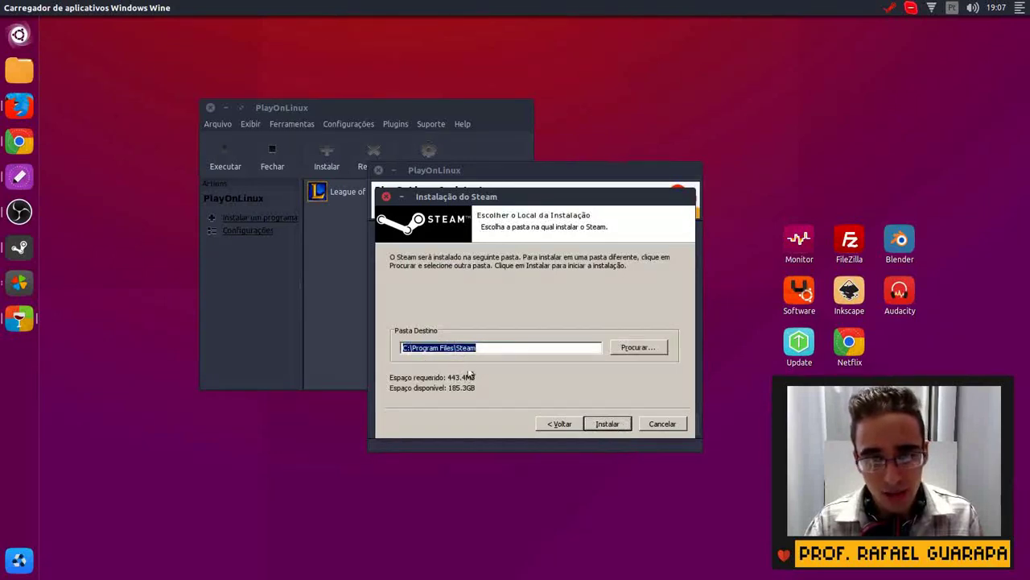
pyautogui.click(604, 423)
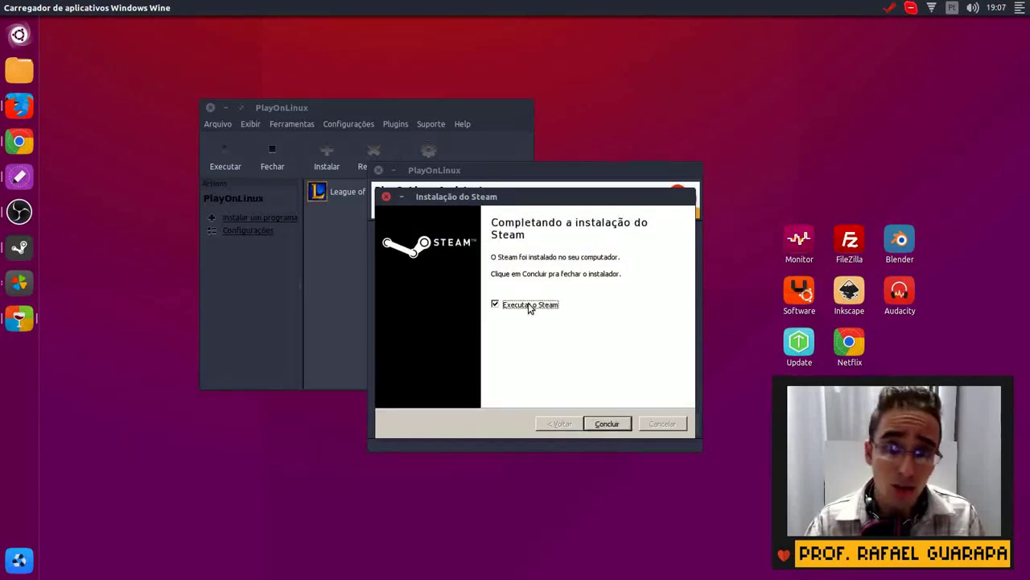
# Disable "Executar o Steam" and finish the Steam installer
pyautogui.click(530, 306)
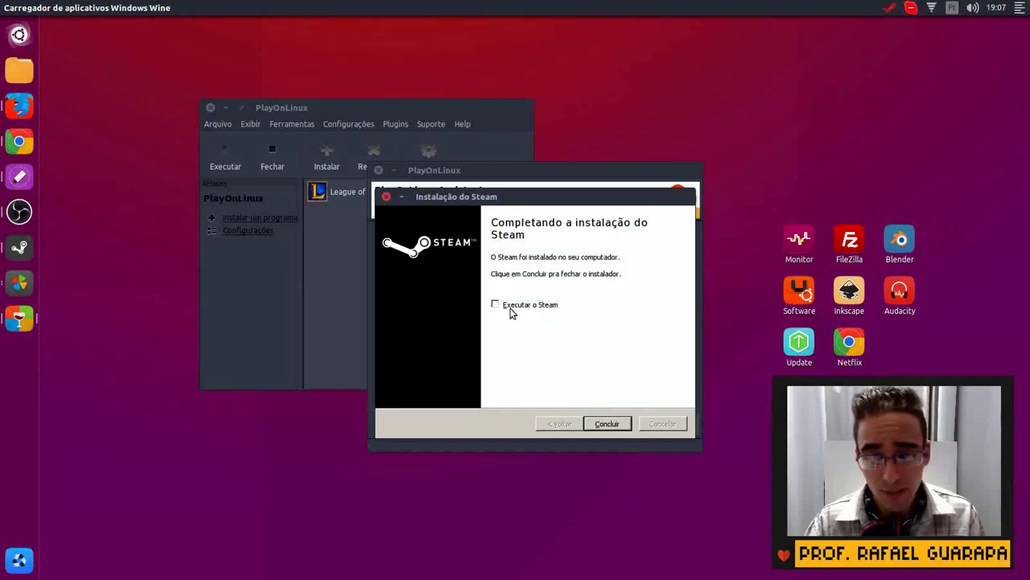
pyautogui.click(624, 420)
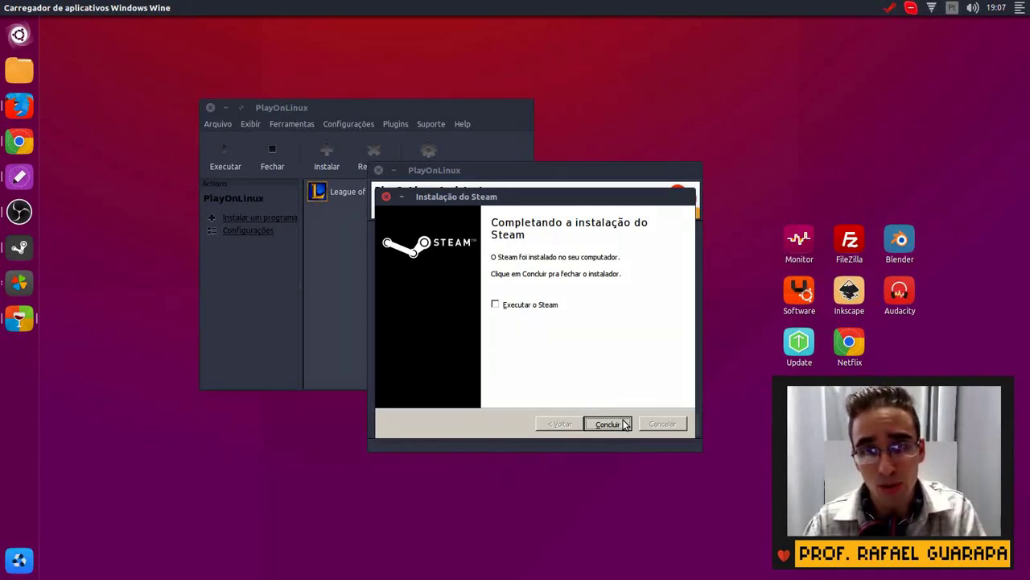
pyautogui.click(623, 421)
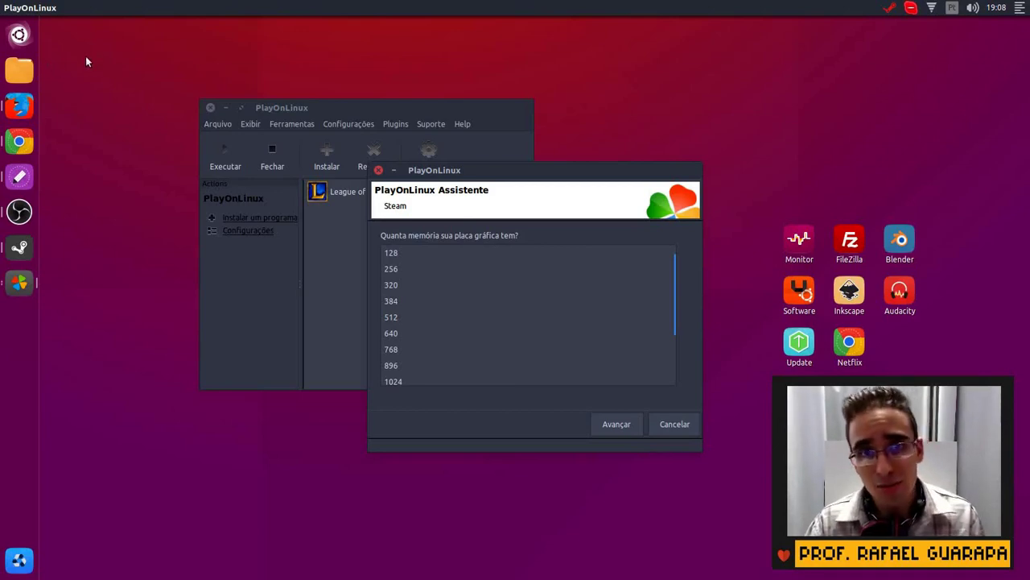
# Find and open the system's Detalhes window with a search for "detalhes" and check the graphics card model
pyautogui.click(19, 34)
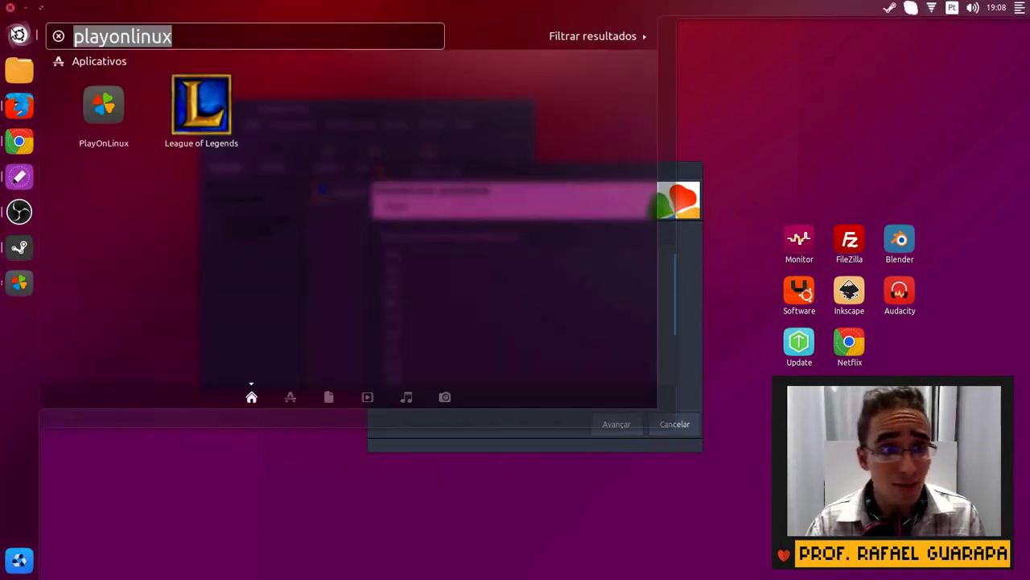
pyautogui.write('detalhes')
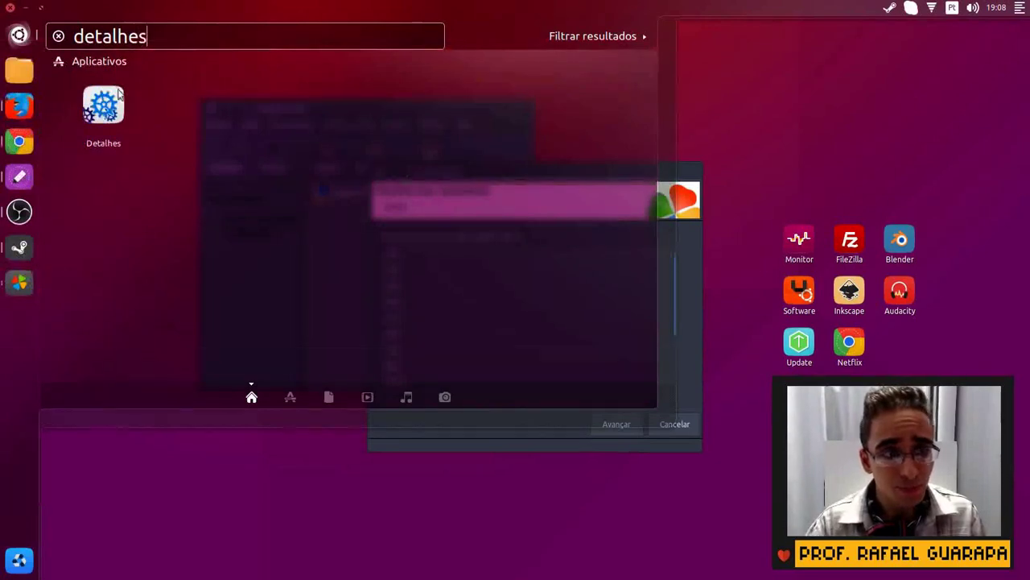
pyautogui.click(89, 111)
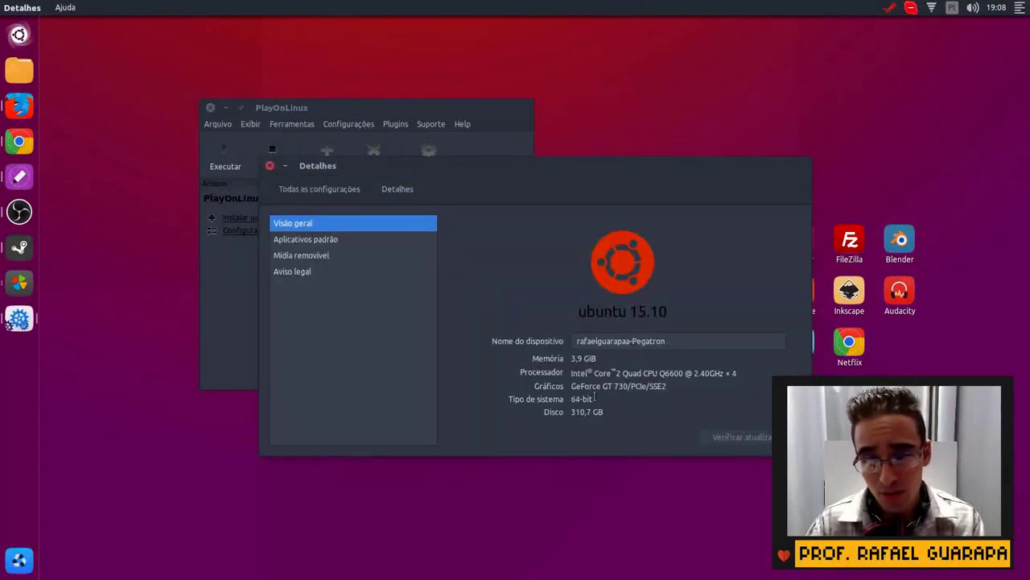
pyautogui.moveTo(603, 387); pyautogui.dragTo(633, 387)
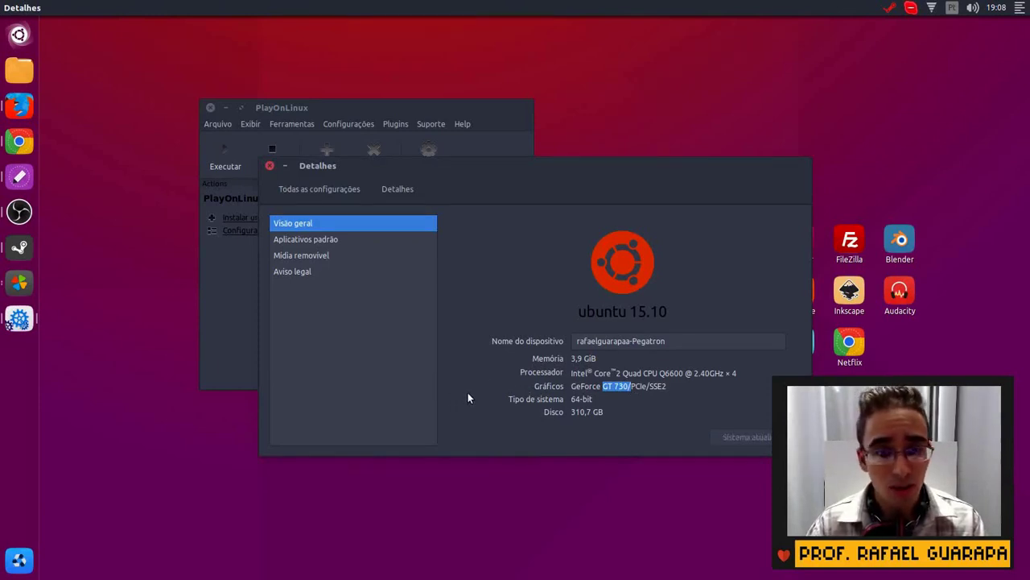
# Close the Detalhes window, answer the graphics card memory question with 1024, and finish the PlayOnLinux wizard for Steam
pyautogui.click(270, 165)
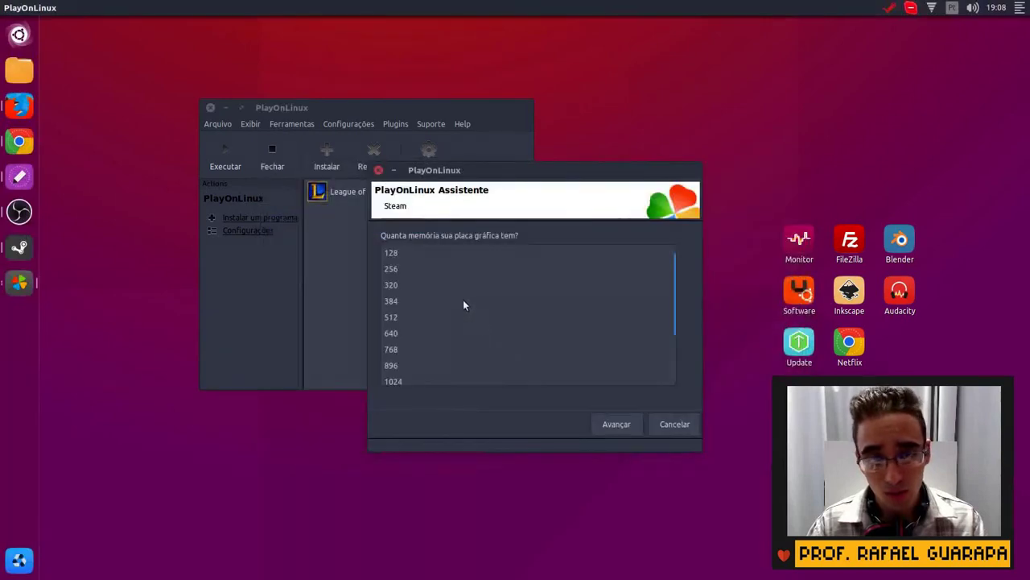
pyautogui.click(414, 347)
pyautogui.click(408, 269)
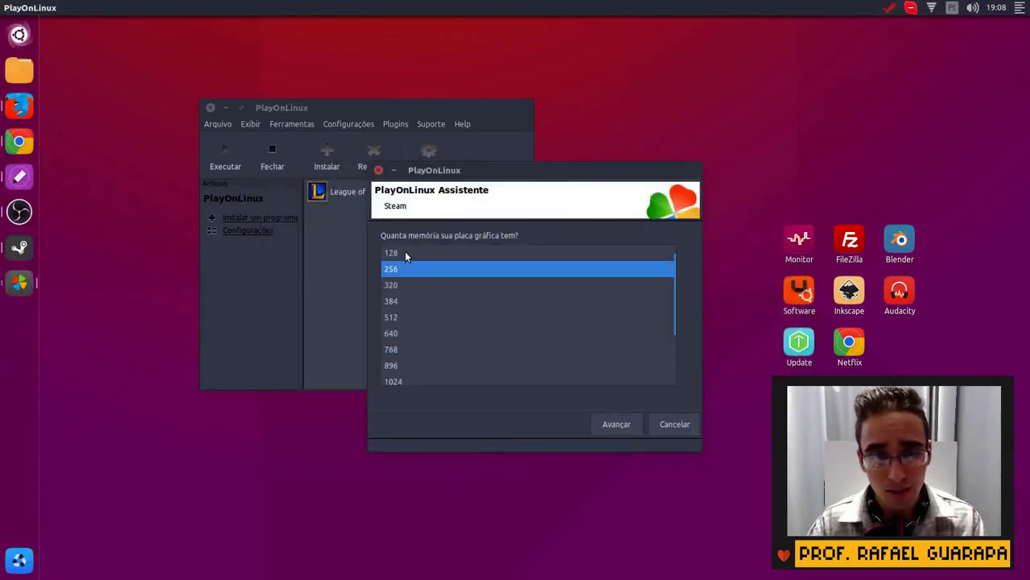
pyautogui.click(405, 252)
pyautogui.click(433, 270)
pyautogui.scroll(-1, 439, 322)
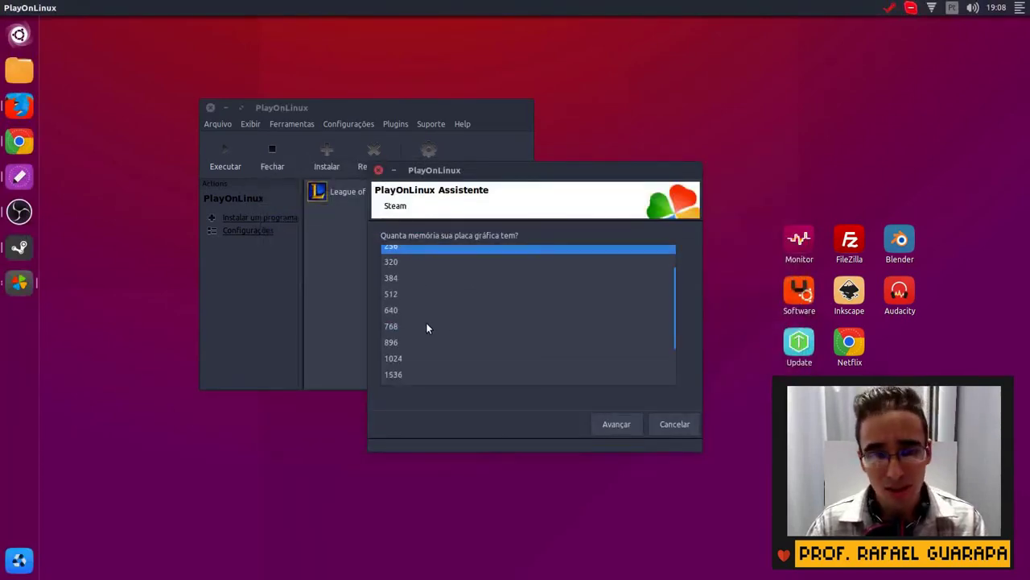
pyautogui.click(430, 358)
pyautogui.scroll(-2, 435, 363)
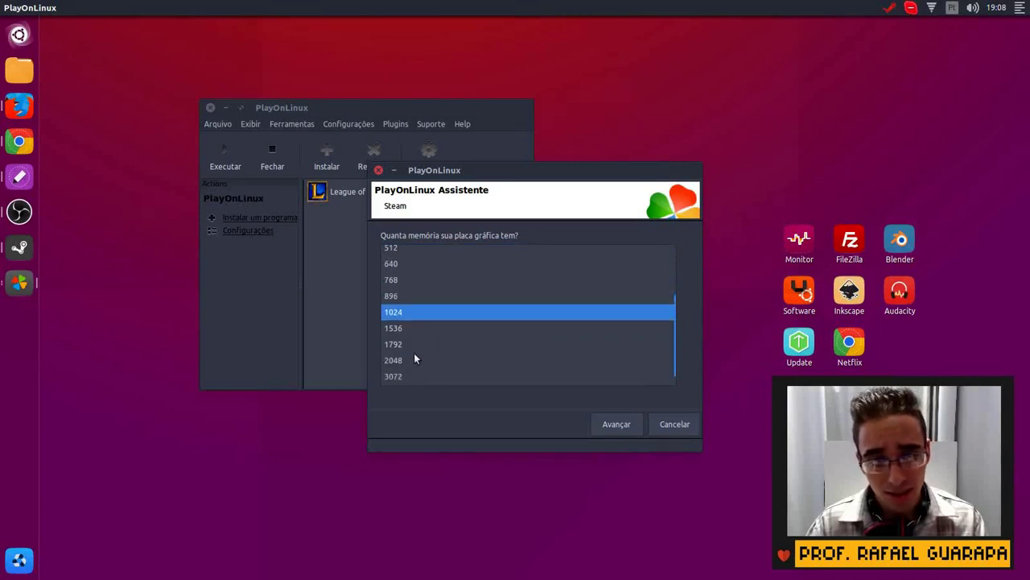
pyautogui.scroll(-1, 413, 322)
pyautogui.scroll(4, 499, 289)
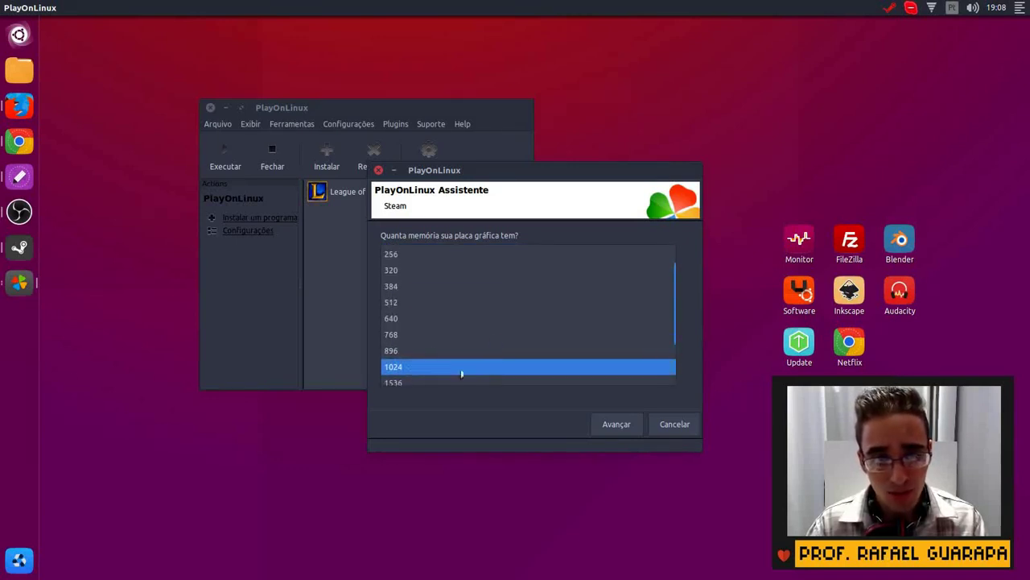
pyautogui.click(634, 430)
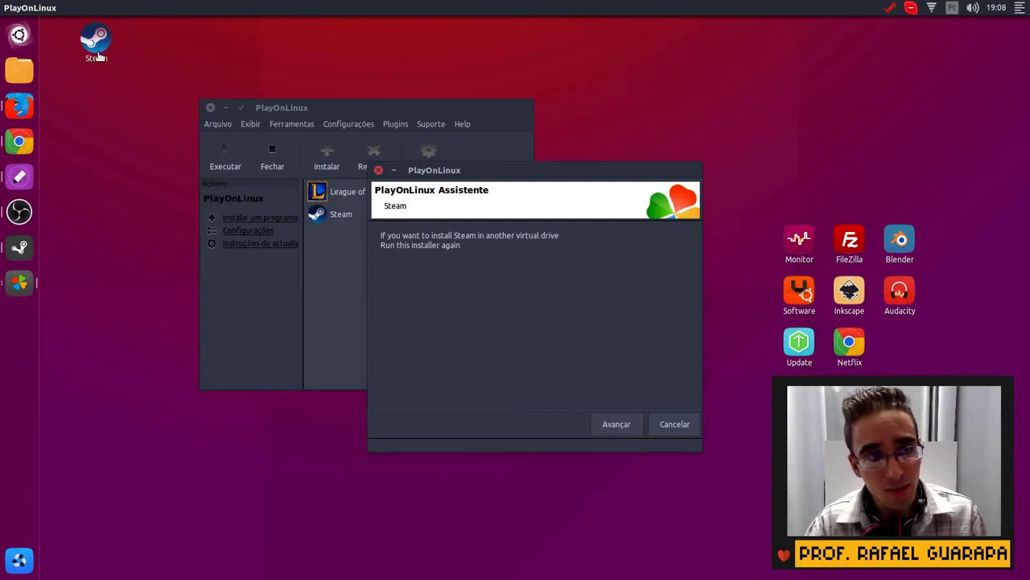
pyautogui.click(605, 422)
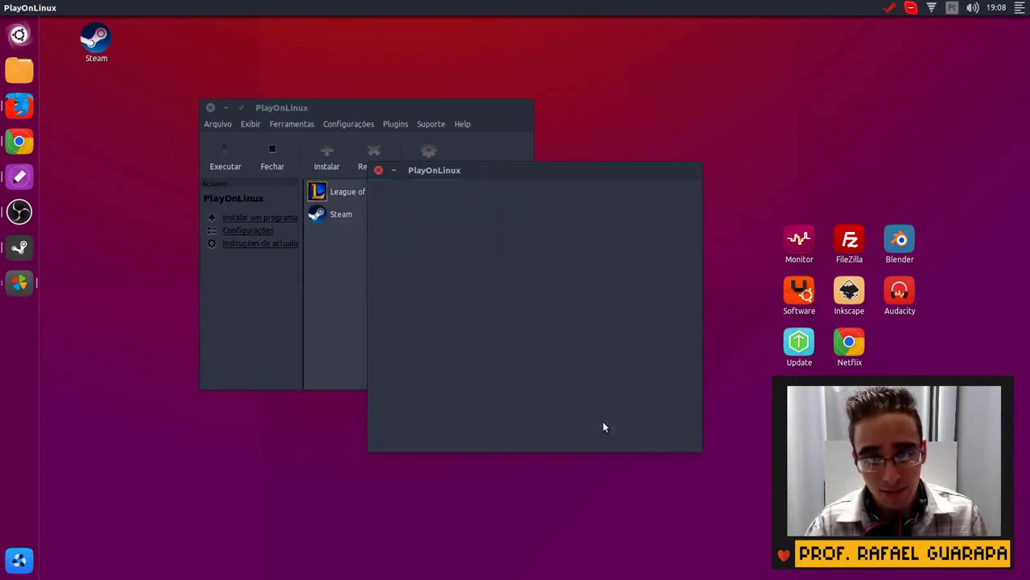
# Launch the newly installed Steam from its desktop shortcut and choose to sign in with an existing account
pyautogui.click(334, 218)
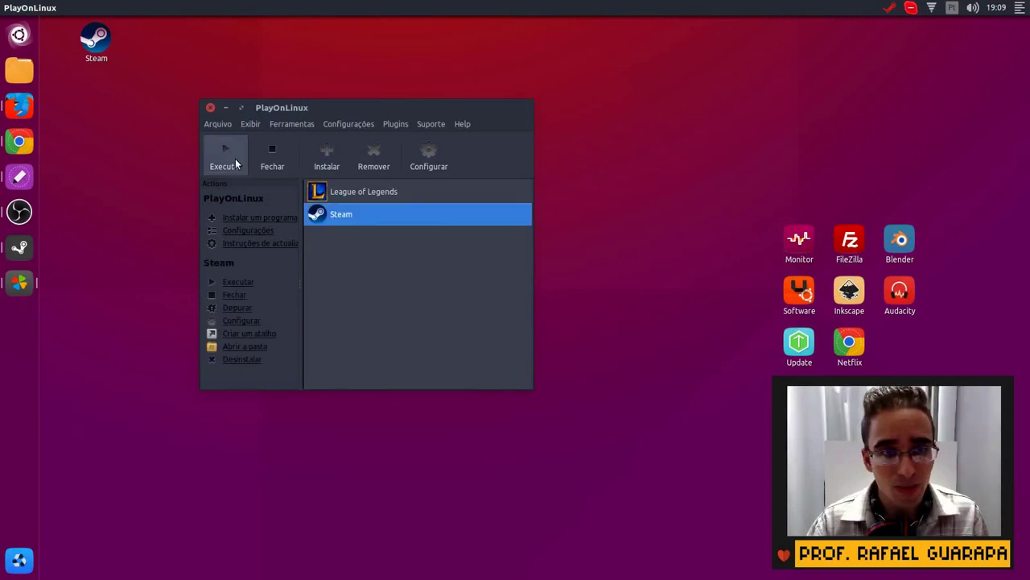
pyautogui.click(100, 44)
pyautogui.doubleClick(100, 45)
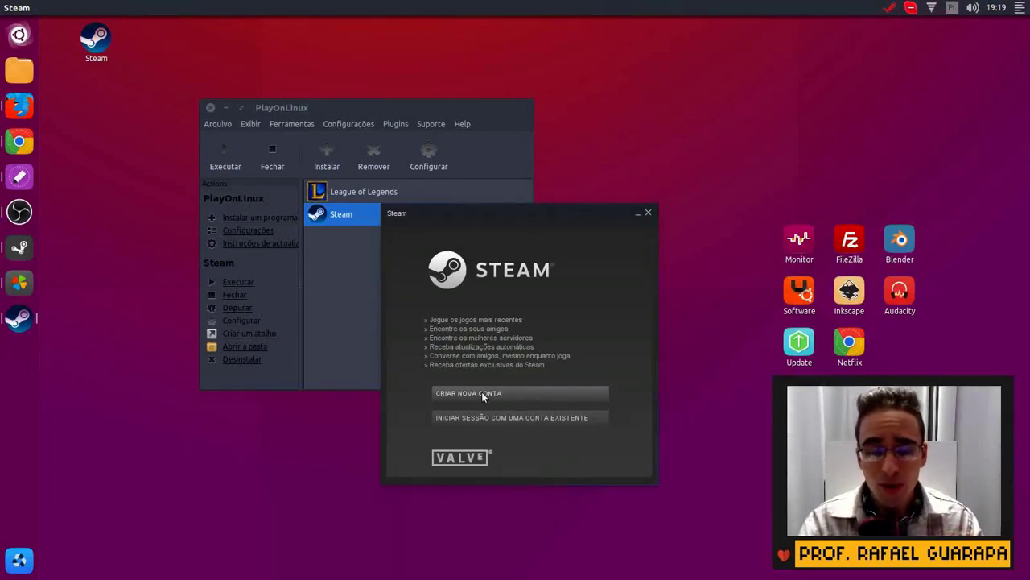
pyautogui.click(526, 423)
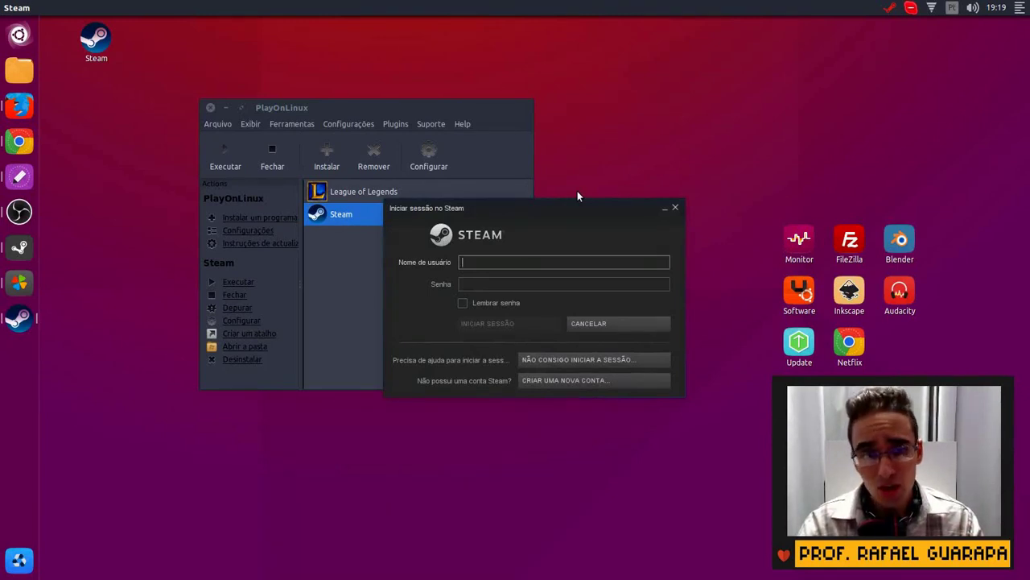
# Close PlayOnLinux and confirm closing all of its windows, keeping the Steam sign-in window open
pyautogui.moveTo(340, 104)
pyautogui.mouseDown()
pyautogui.moveTo(316, 106)
pyautogui.moveTo(324, 109)
pyautogui.mouseUp()
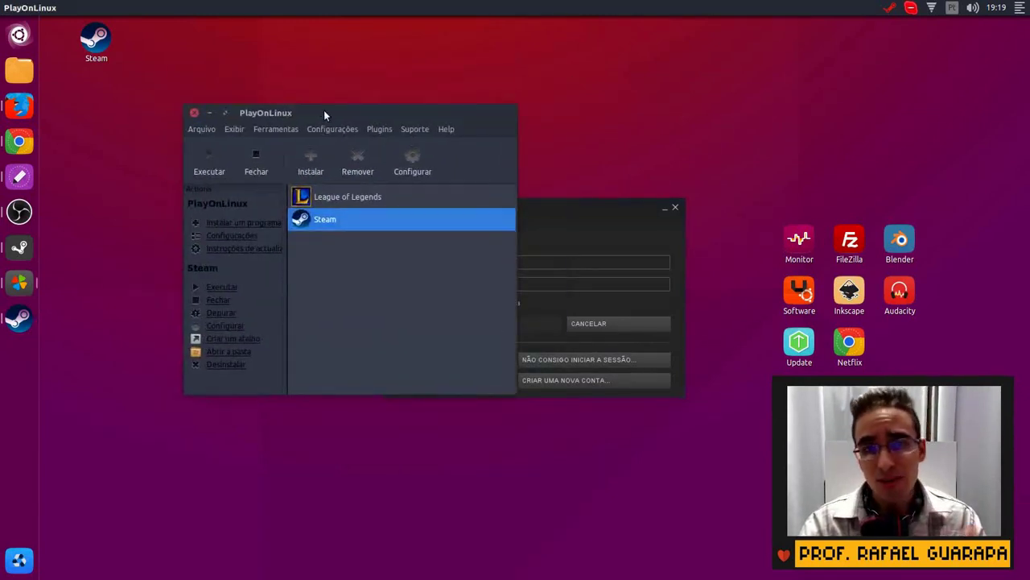
pyautogui.click(194, 113)
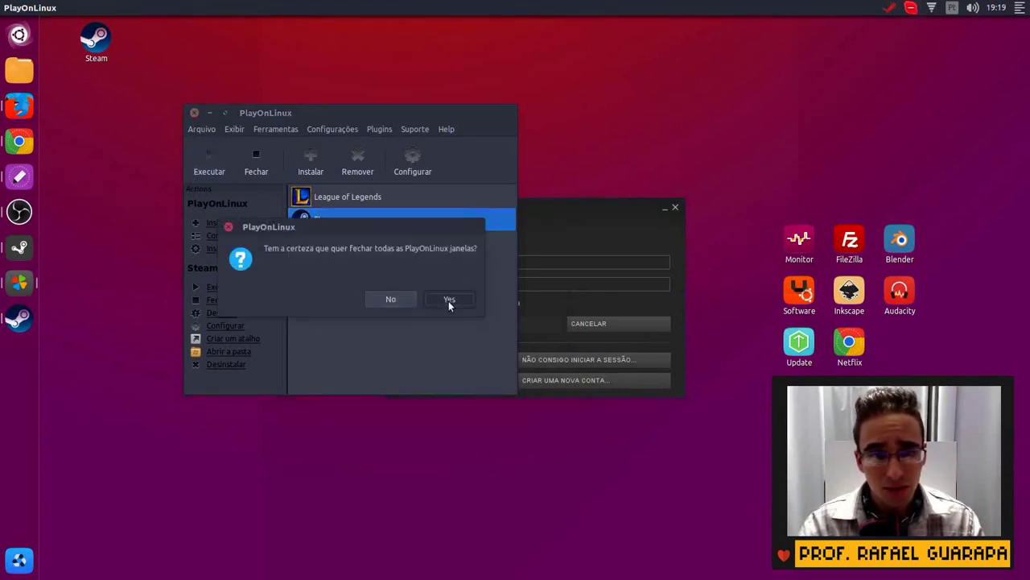
pyautogui.click(449, 299)
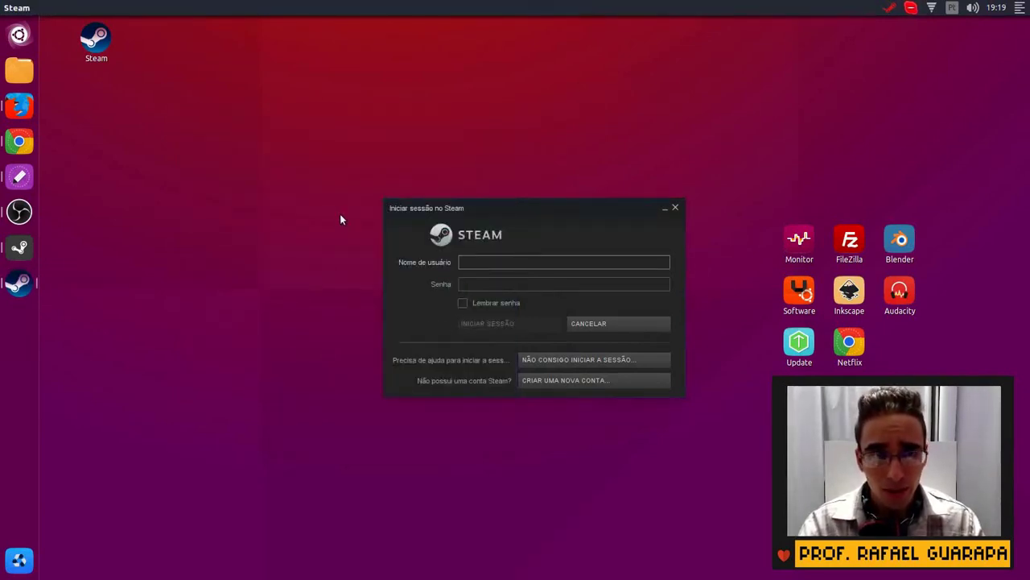
pyautogui.click(305, 67)
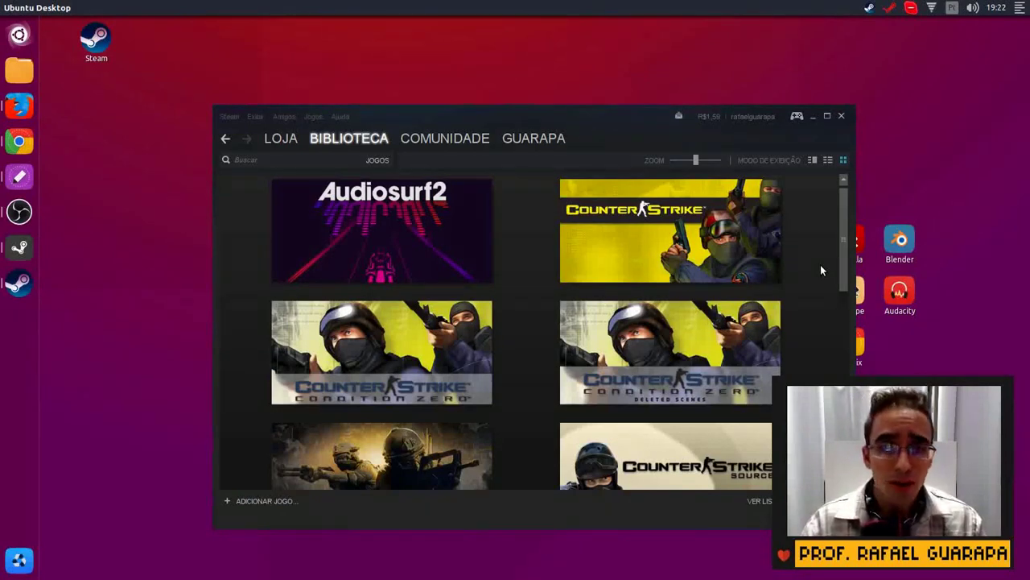
# Maximize the Steam window to view the game collection in Biblioteca
pyautogui.click(829, 116)
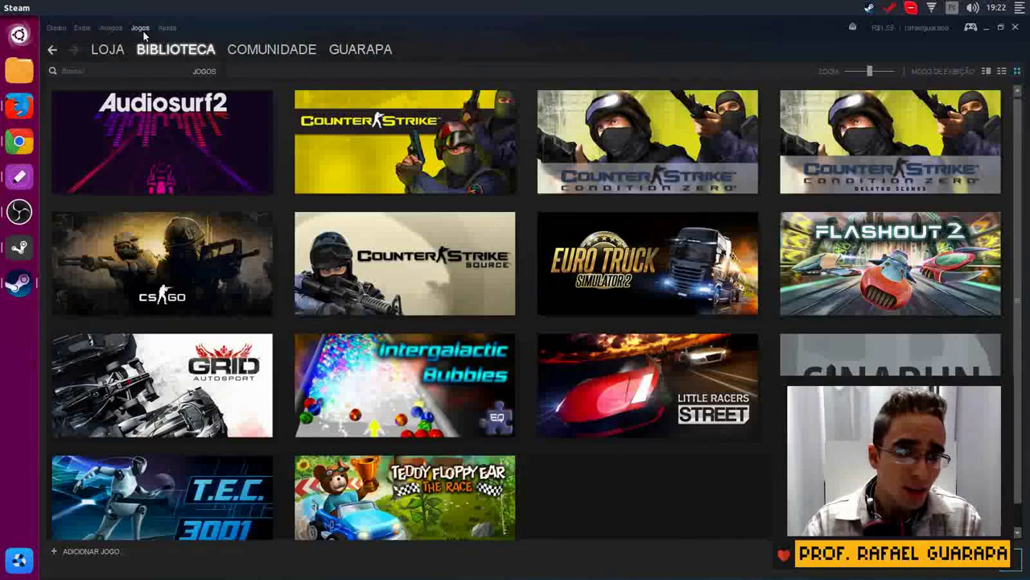
pyautogui.moveTo(111, 51)
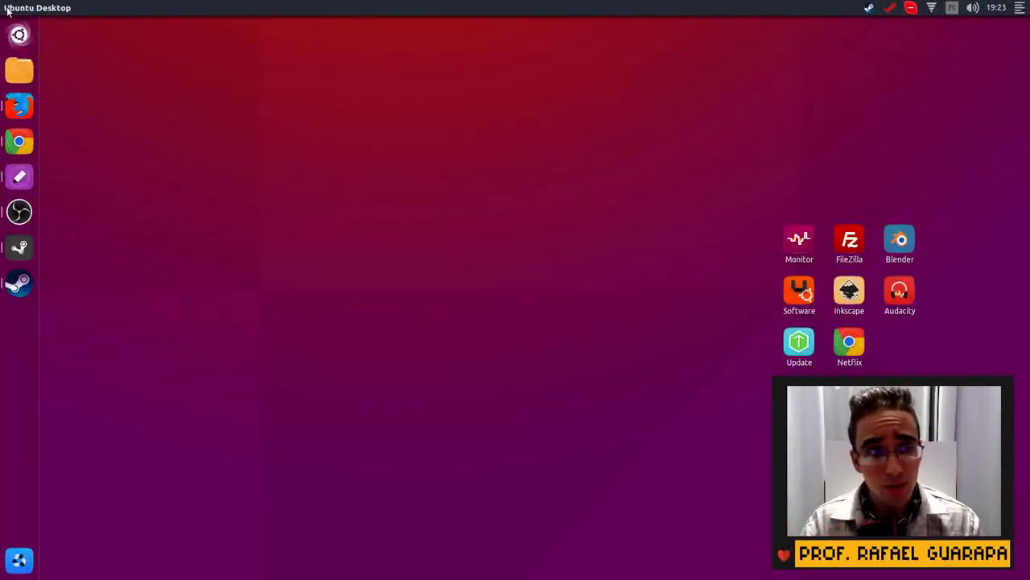
# Search the system's applications for "play" and start PlayOnLinux
pyautogui.click(20, 34)
pyautogui.write('play')
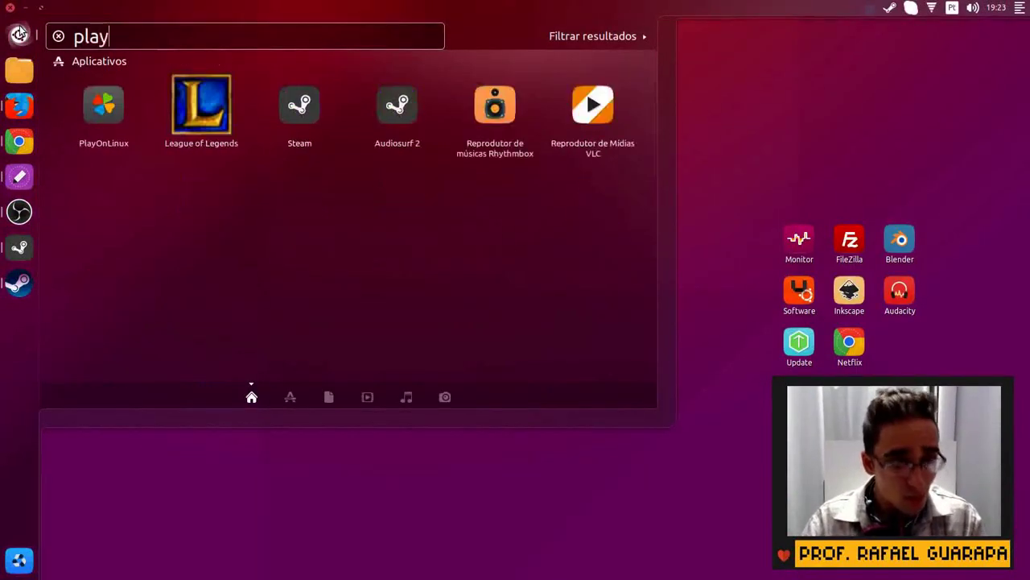
pyautogui.press('Escape')
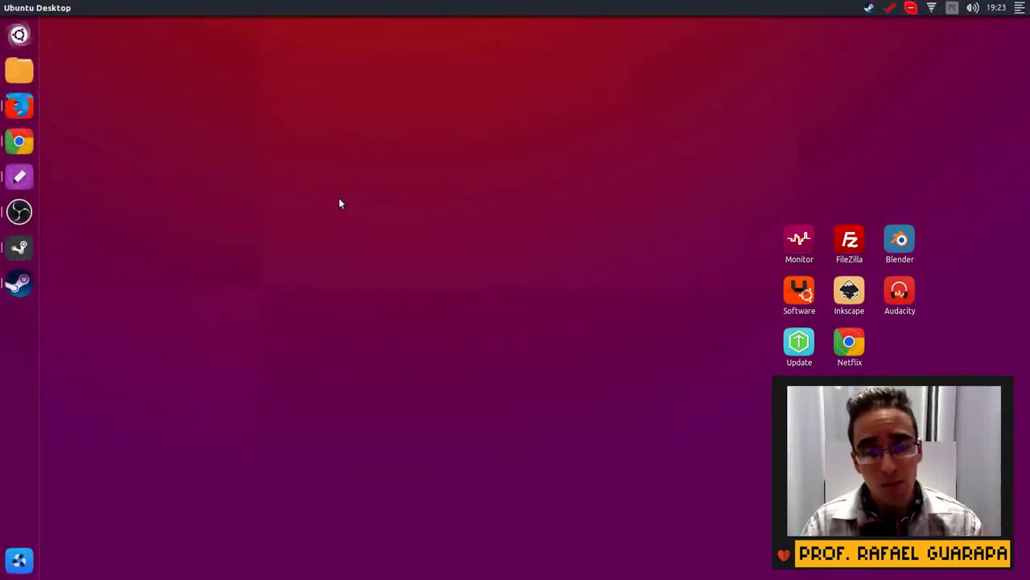
# Bring the Steam window back up and show the games in Biblioteca
pyautogui.click(19, 285)
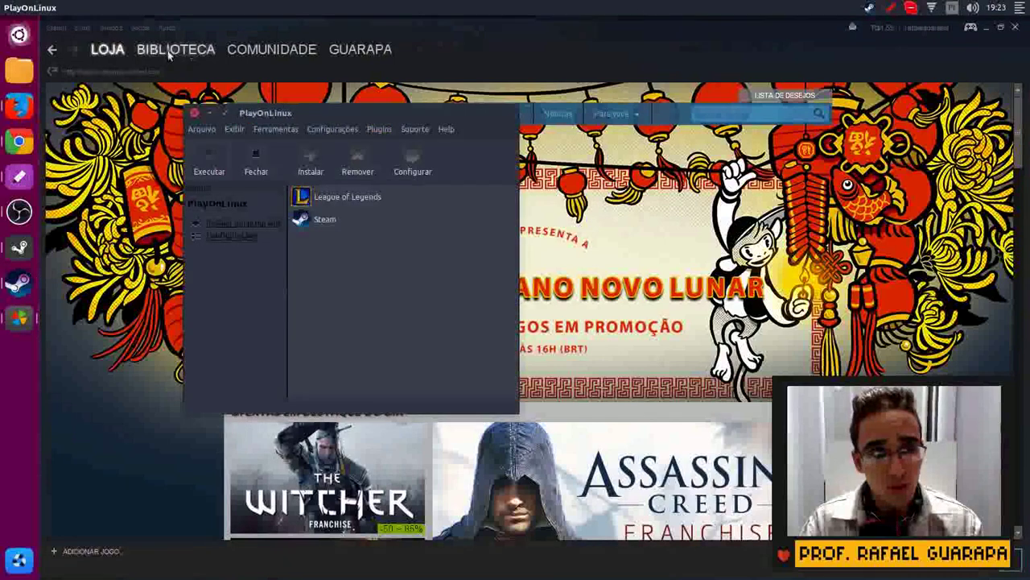
pyautogui.click(168, 49)
pyautogui.click(168, 65)
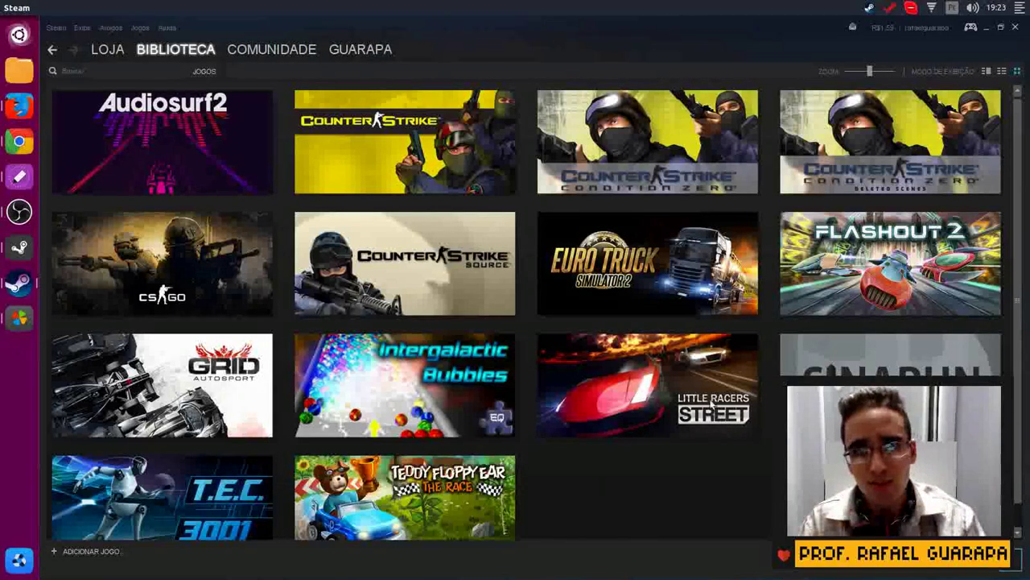
# Select Steam in the PlayOnLinux program list and minimize both the Steam and PlayOnLinux windows
pyautogui.click(987, 28)
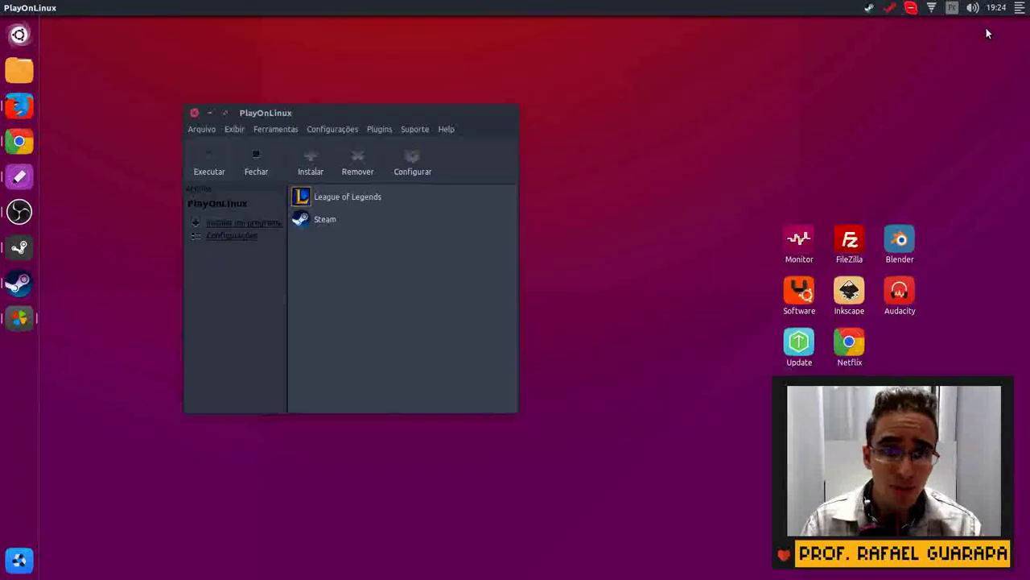
pyautogui.click(326, 222)
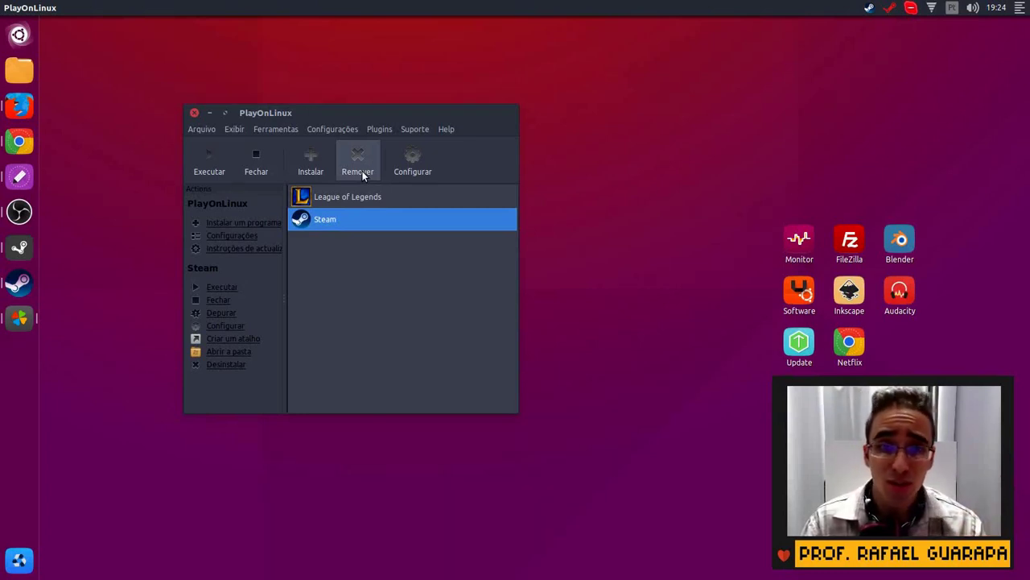
pyautogui.click(210, 112)
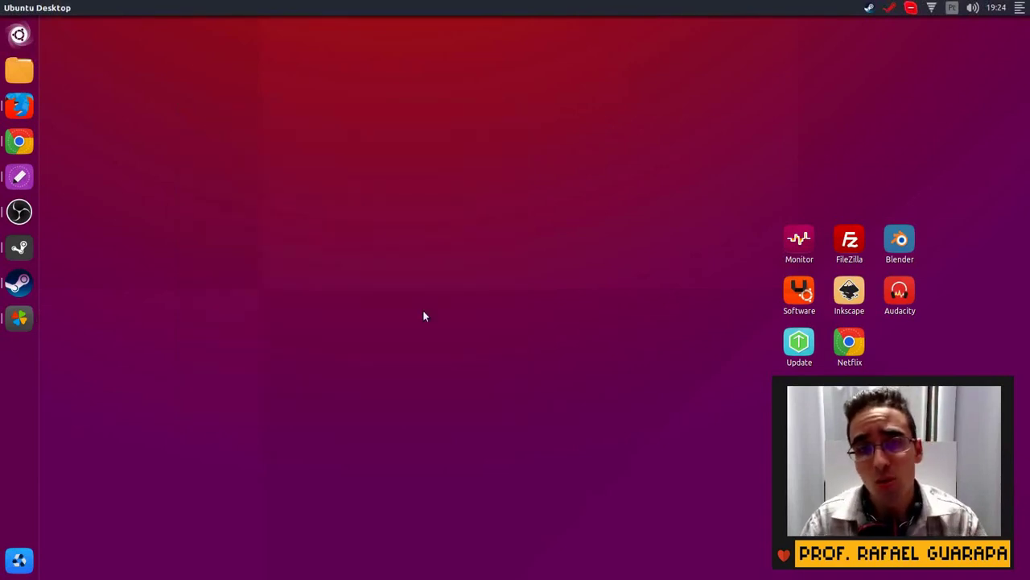